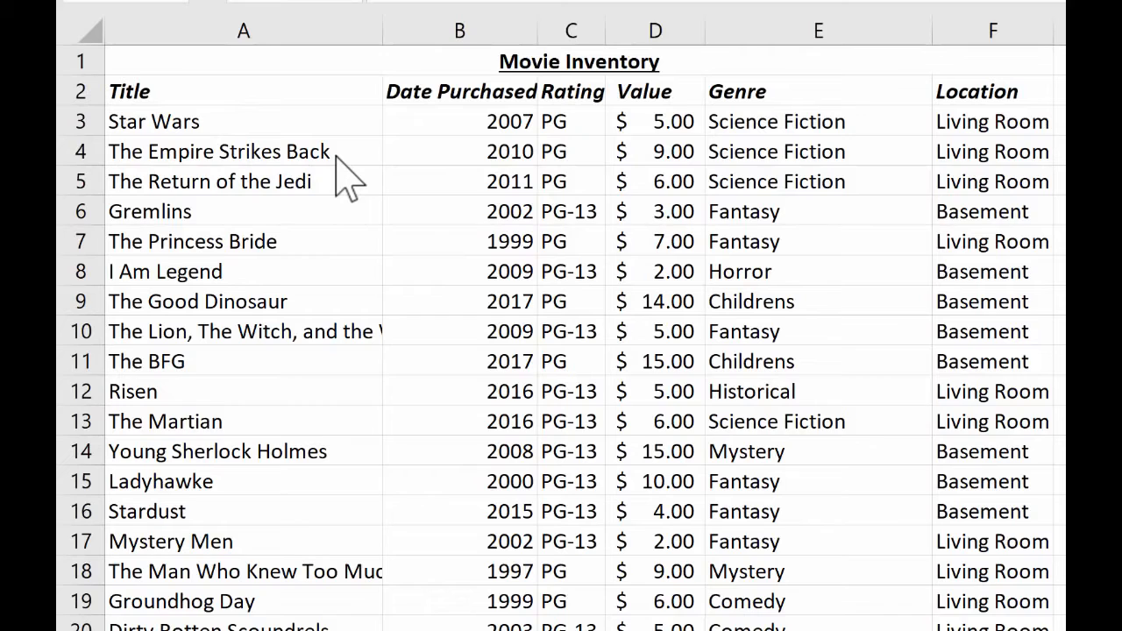
click(482, 233)
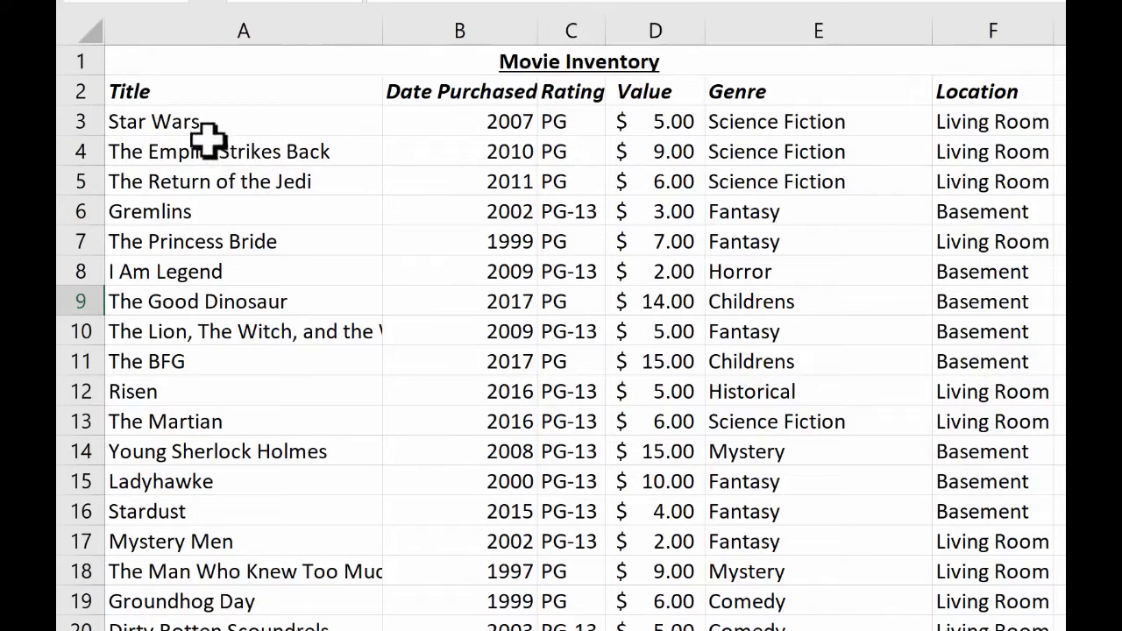
scroll(268, 246, down, 5)
scroll(268, 245, up, 5)
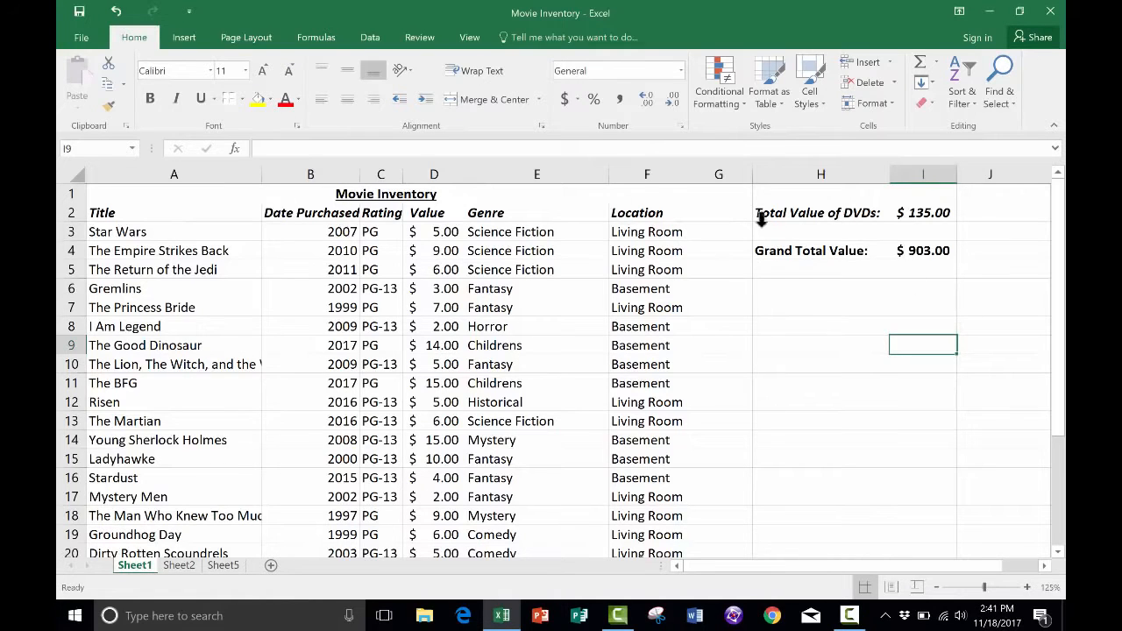
scroll(154, 295, down, 3)
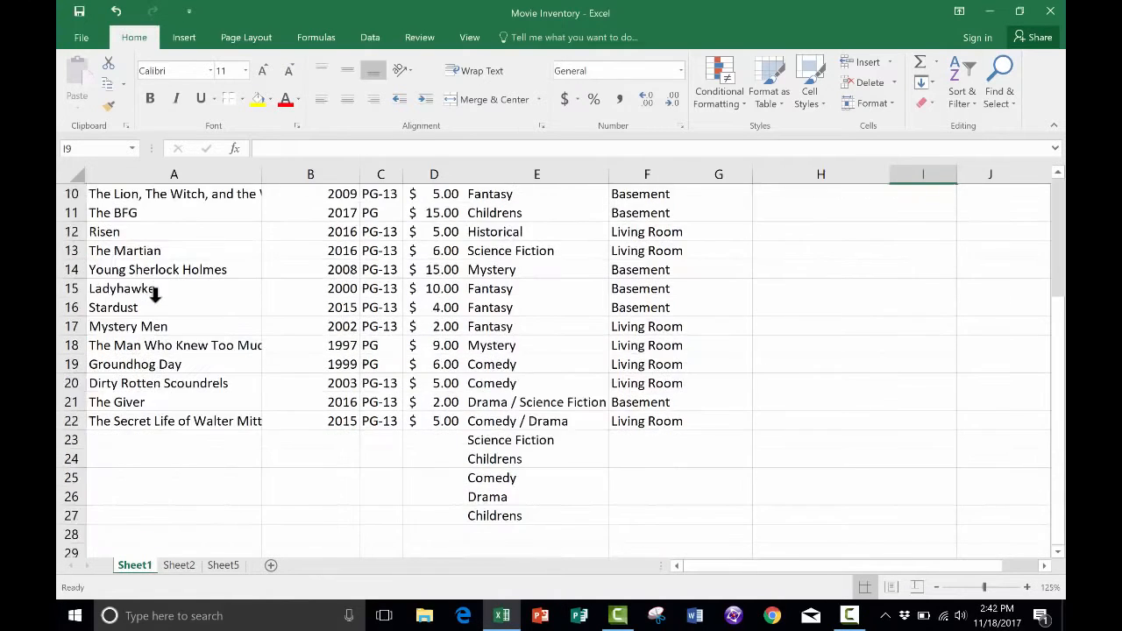
scroll(154, 295, down, 2)
scroll(261, 299, up, 5)
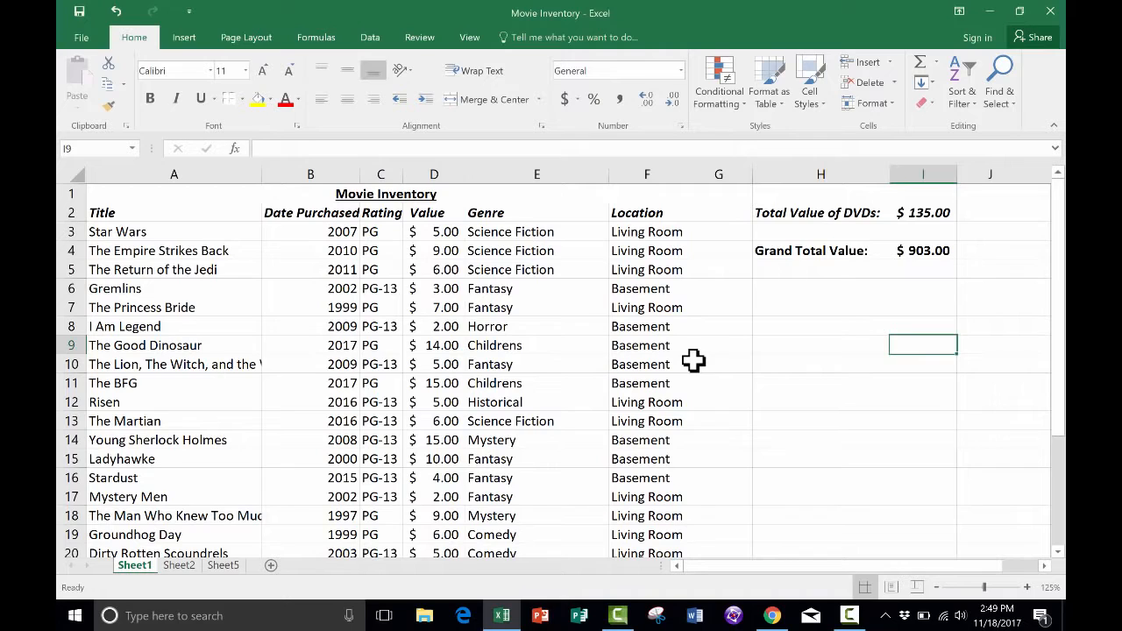
- Start a VLOOKUP formula in cell H7 with the empty cell H8 as its lookup value
click(786, 305)
mouse_move(786, 305)
mouse_down()
mouse_move(796, 333)
mouse_move(796, 321)
mouse_up()
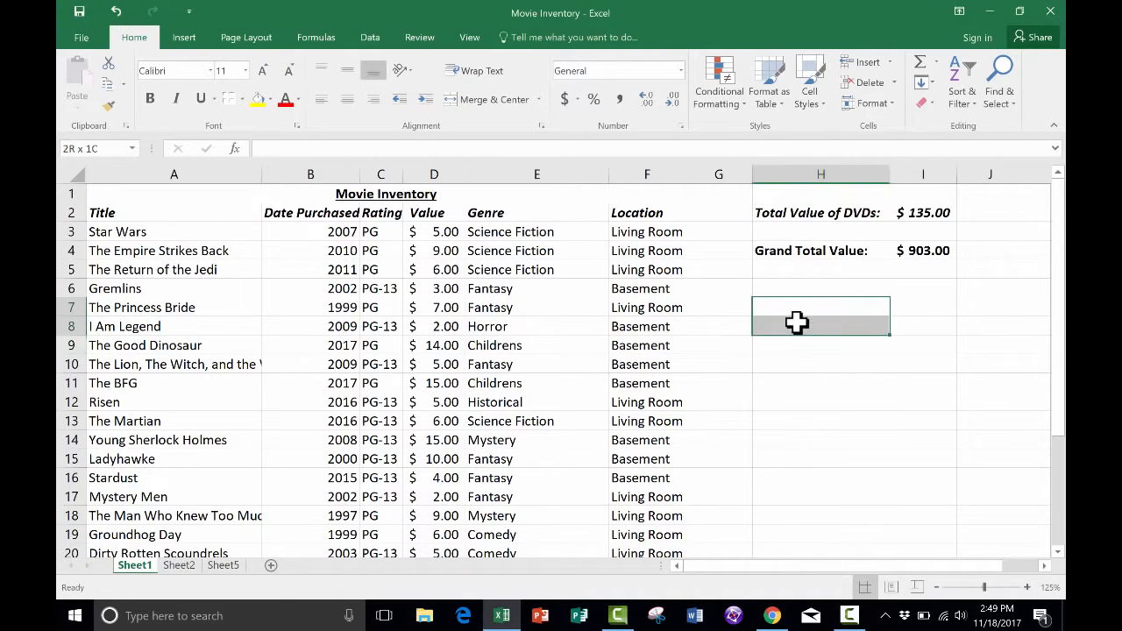
click(795, 307)
click(798, 341)
click(802, 310)
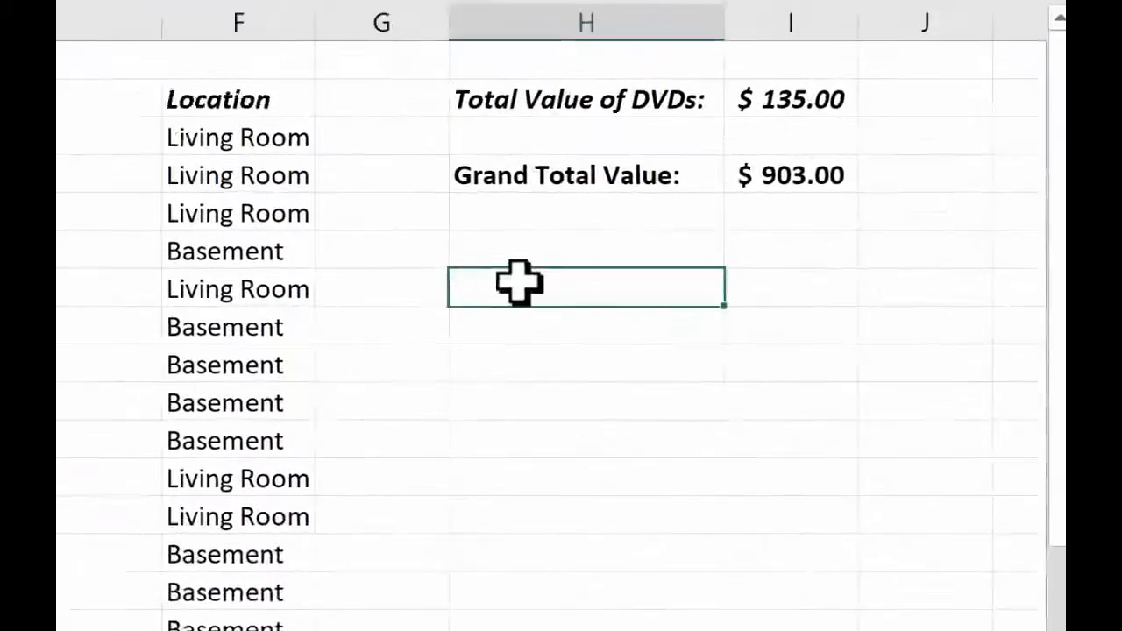
text(=vloo)
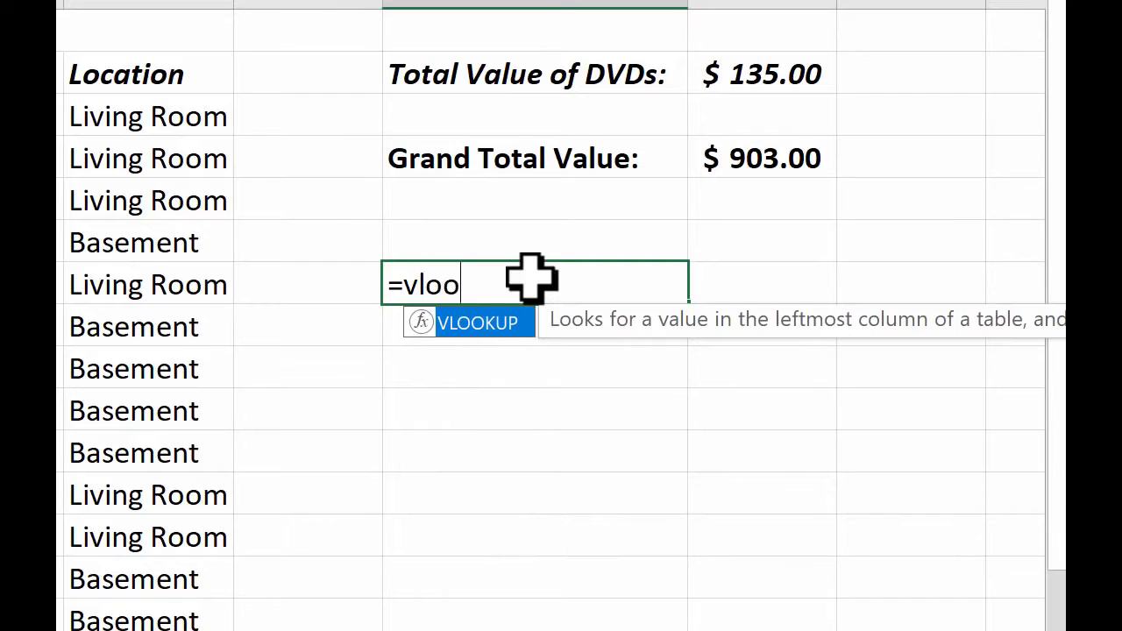
text(kup)
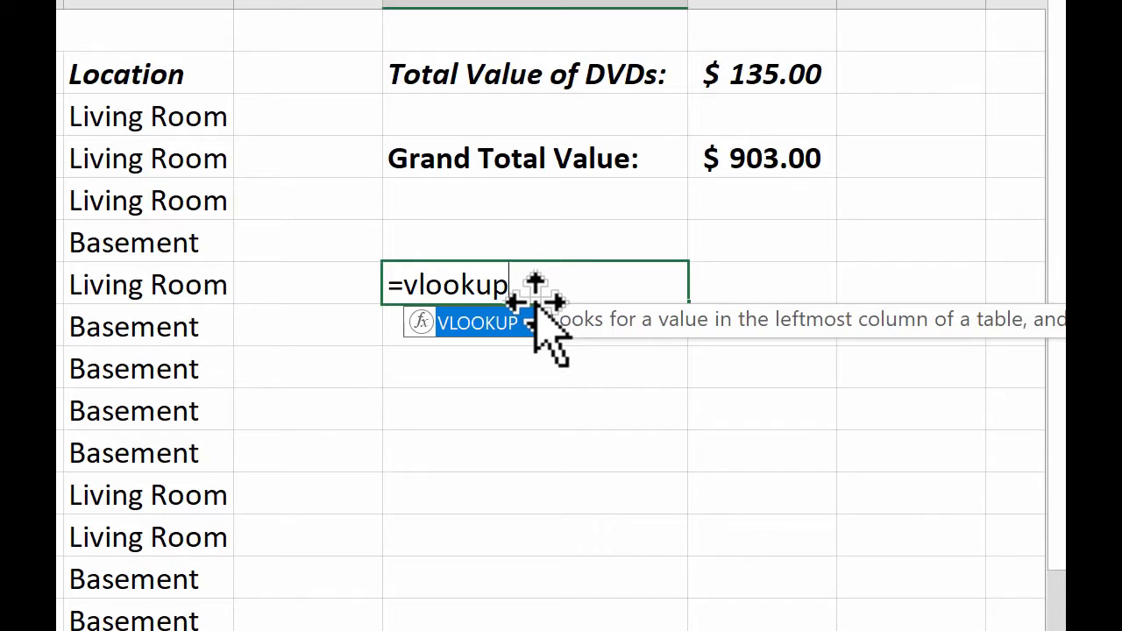
text(()
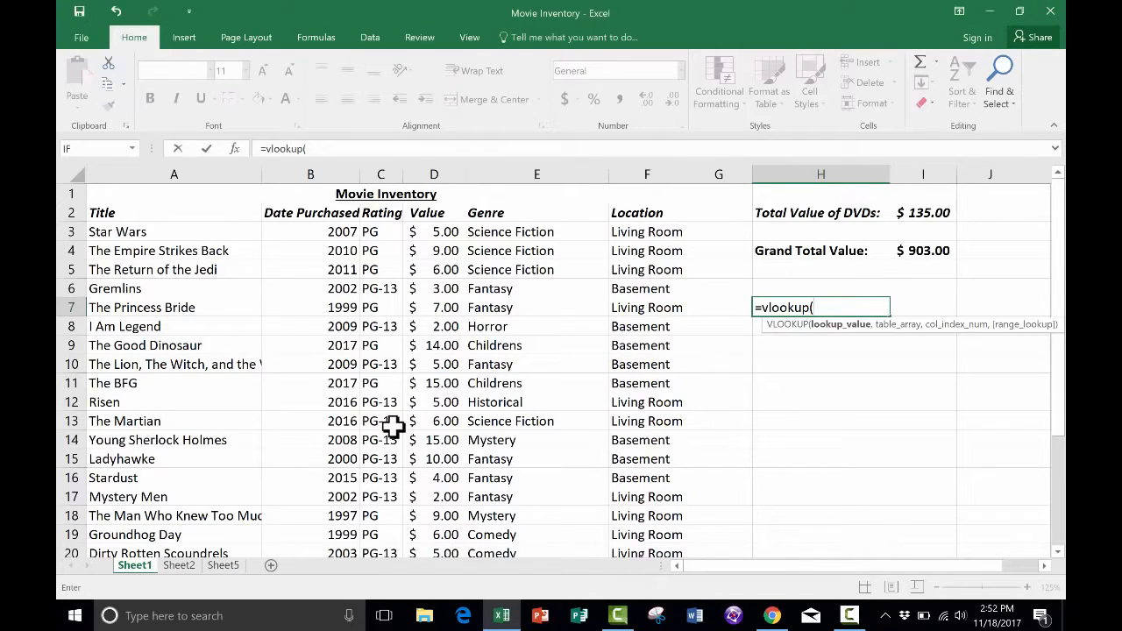
scroll(757, 335, down, 1)
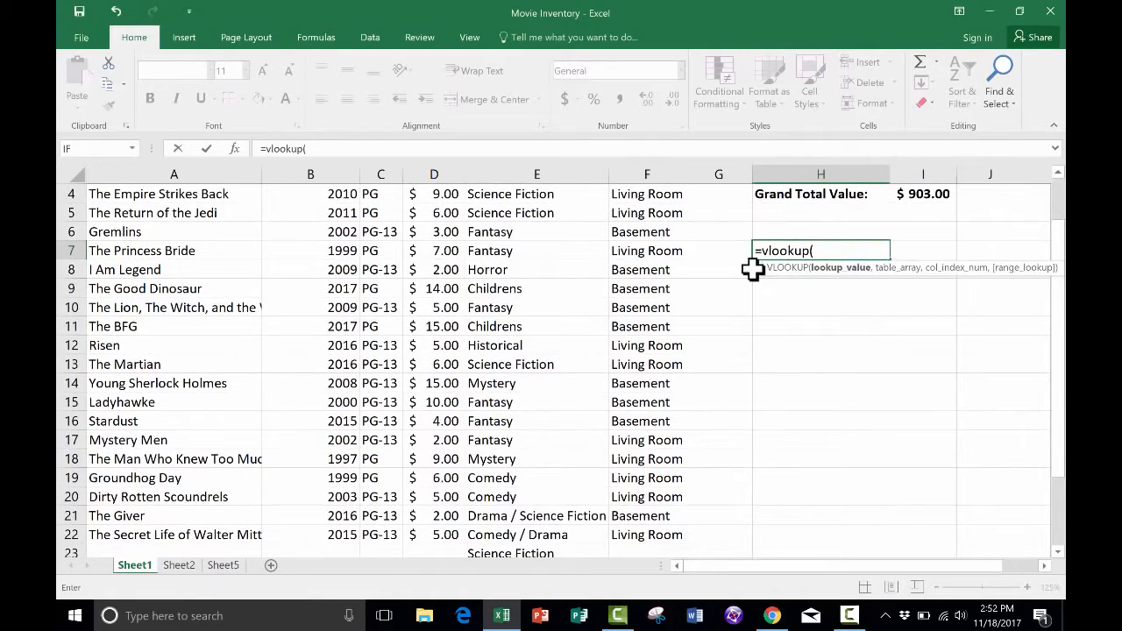
click(759, 269)
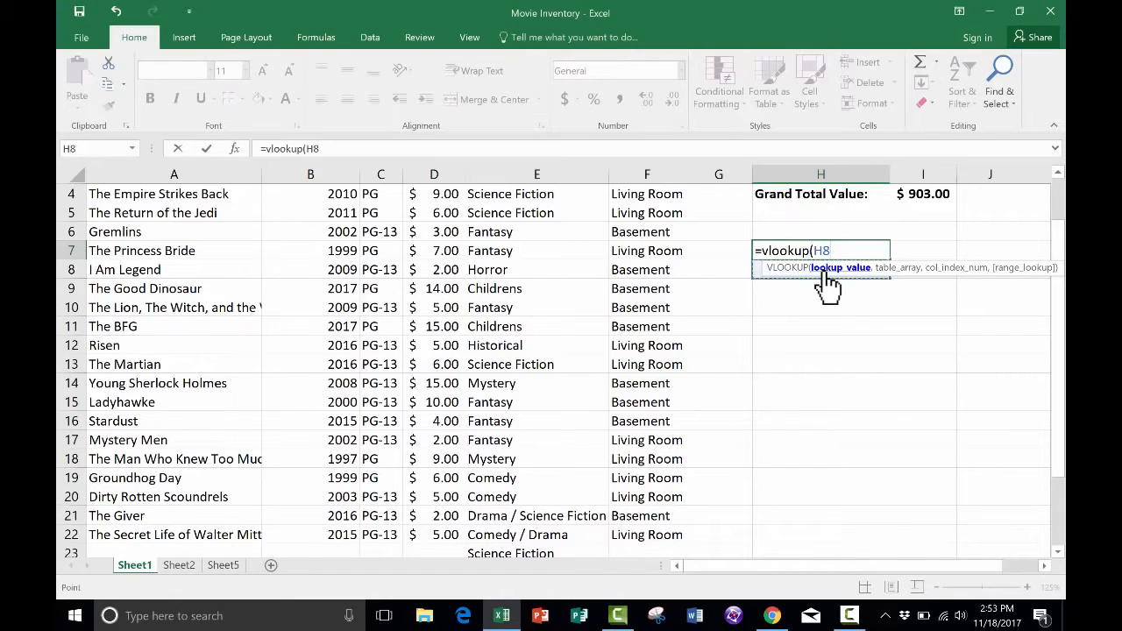
text(,)
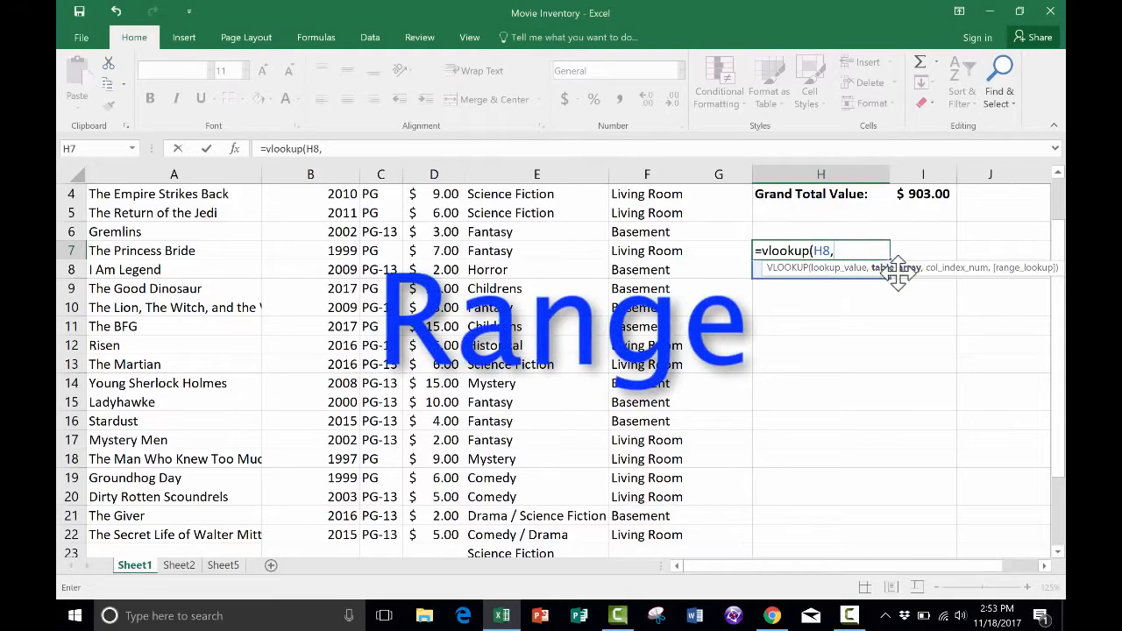
- Set the VLOOKUP table array to A3:F22, spanning all movie rows from Title to Location
scroll(378, 338, up, 1)
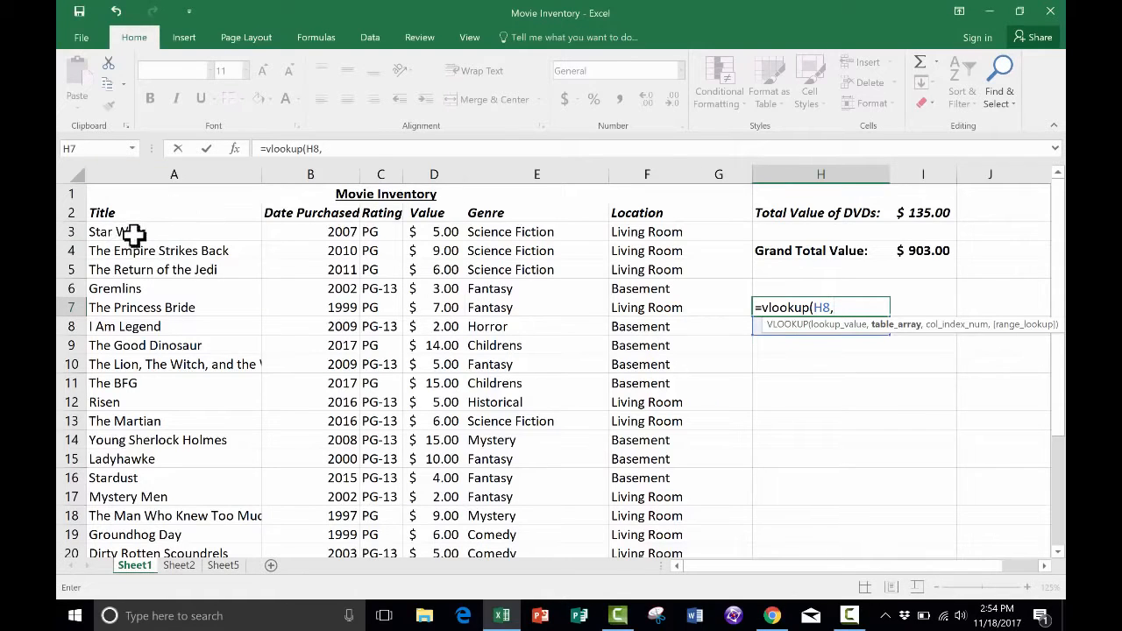
scroll(552, 363, down, 2)
scroll(551, 363, down, 3)
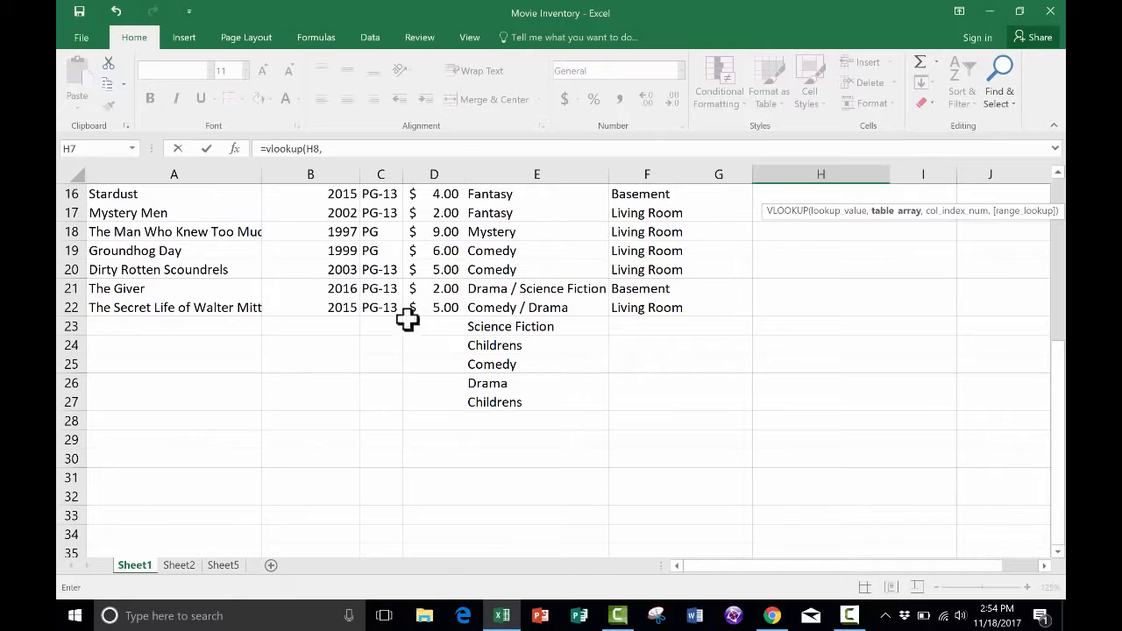
scroll(646, 308, up, 3)
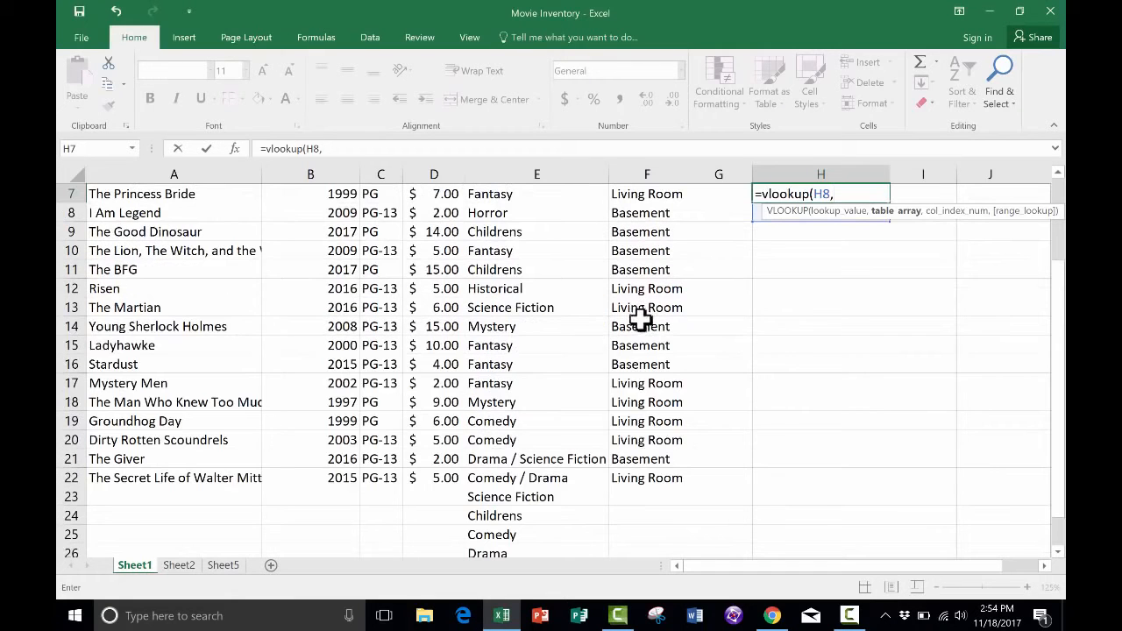
scroll(644, 326, down, 1)
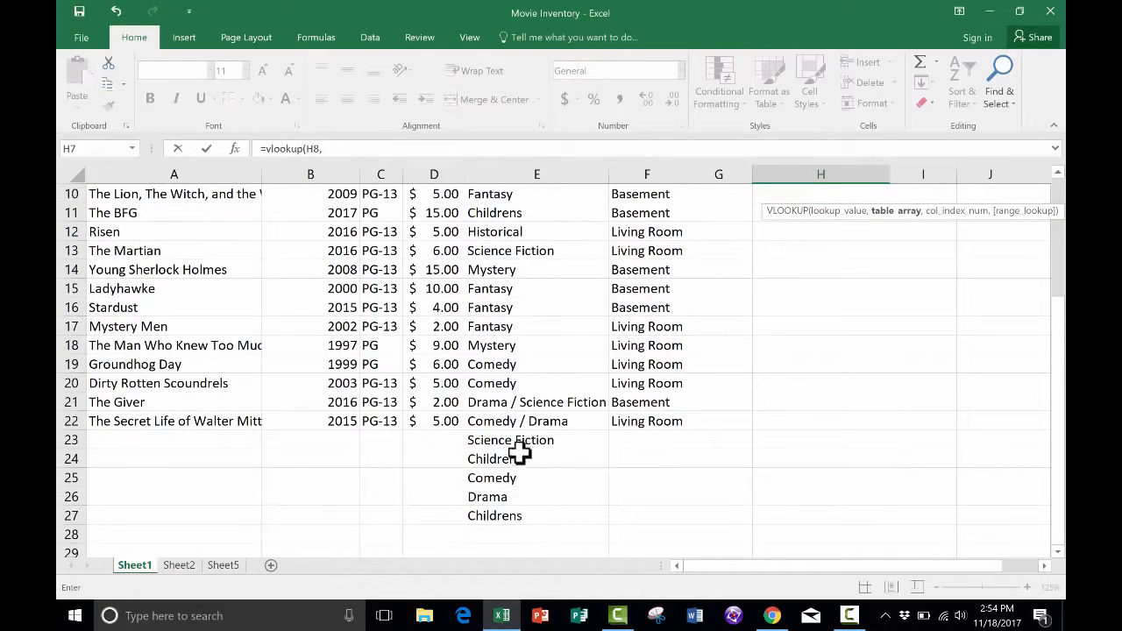
scroll(774, 378, up, 3)
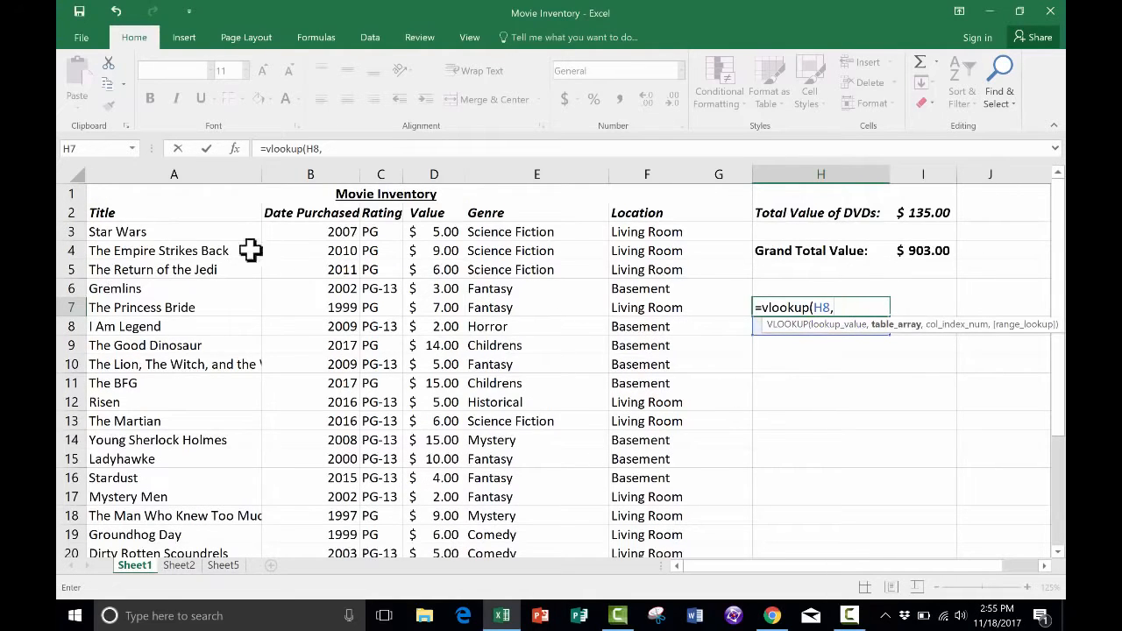
drag(156, 230, 649, 435)
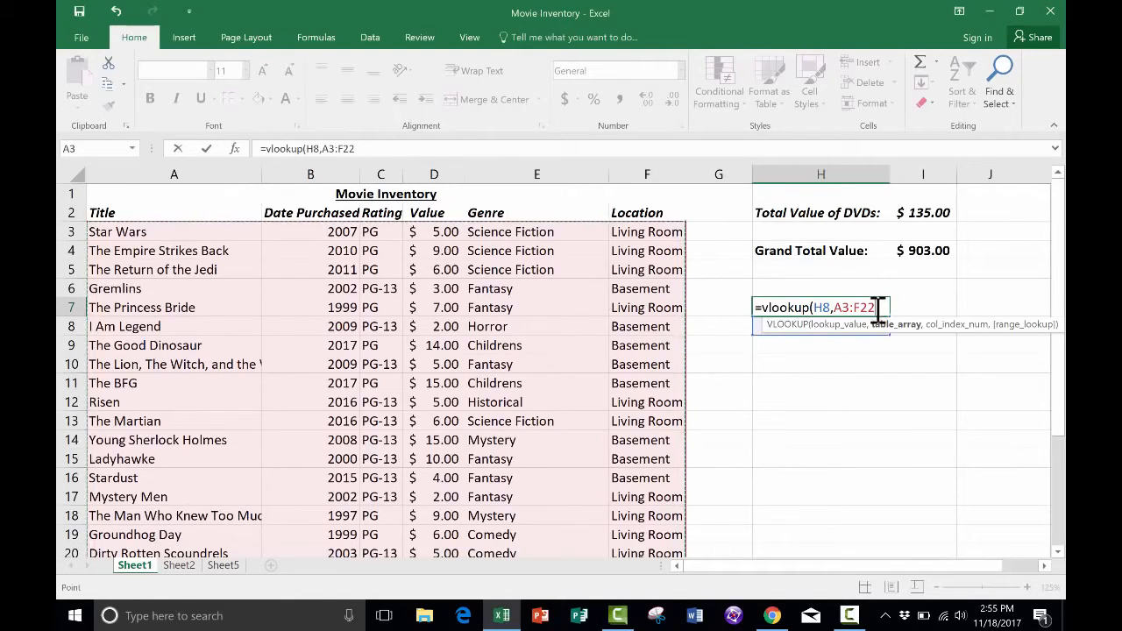
drag(873, 307, 832, 308)
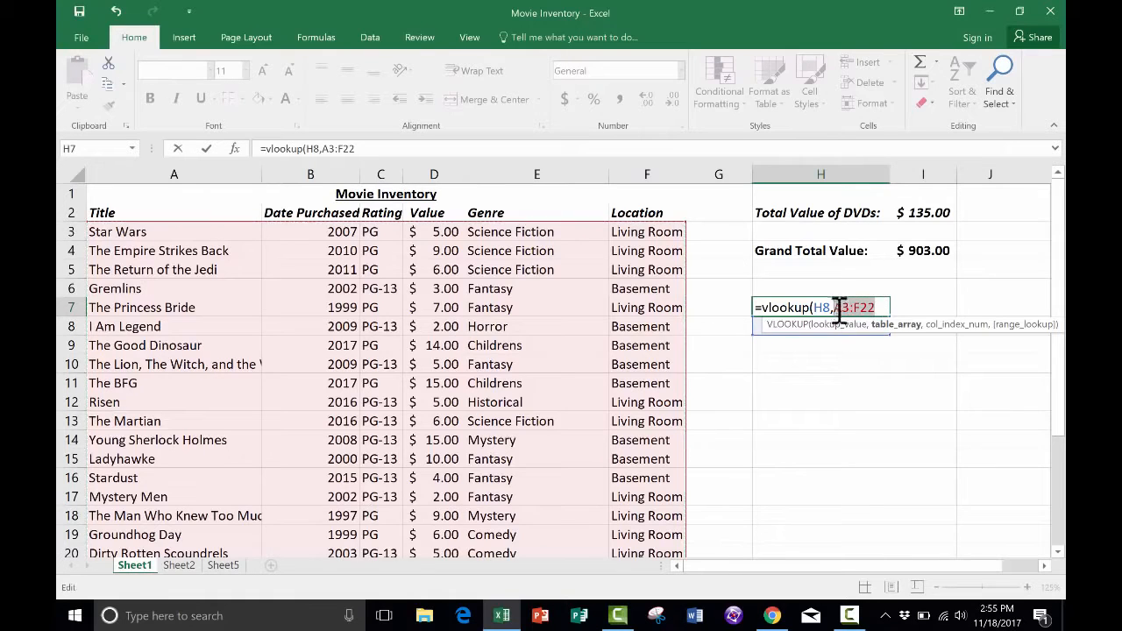
text(a3)
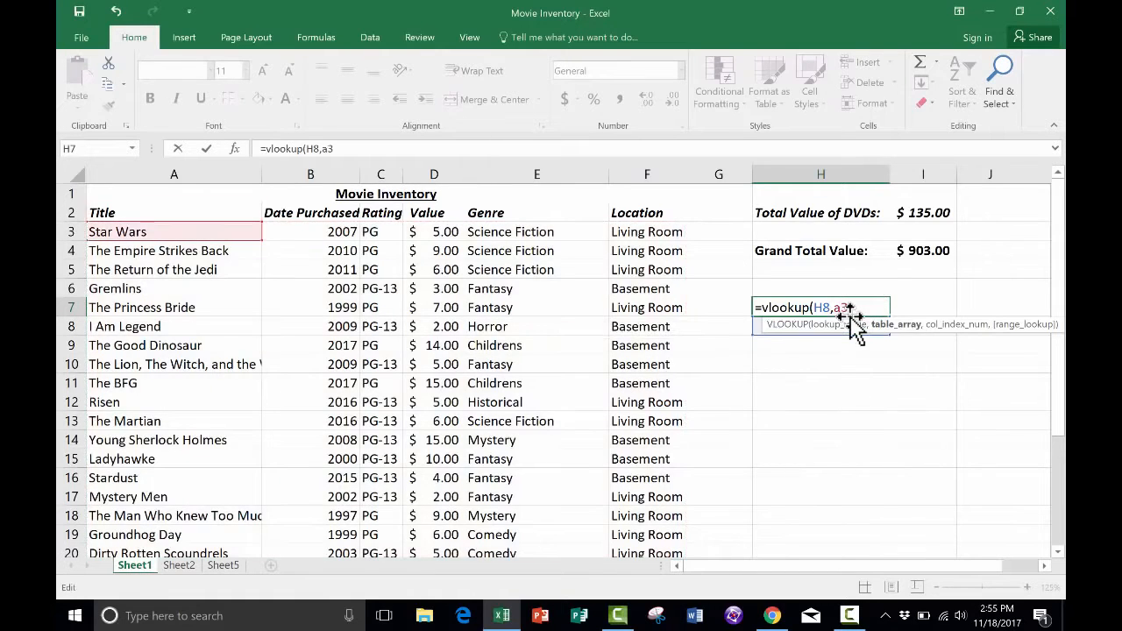
text(:f22)
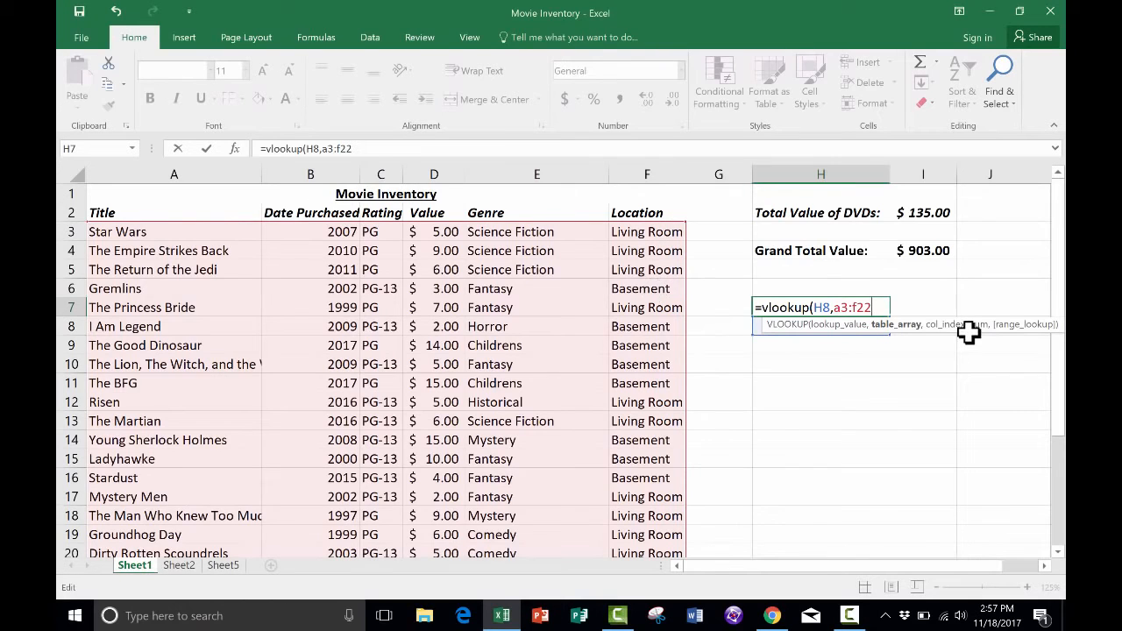
- Complete the VLOOKUP formula with column index 3 for the Rating column and FALSE for an exact match
text(,3)
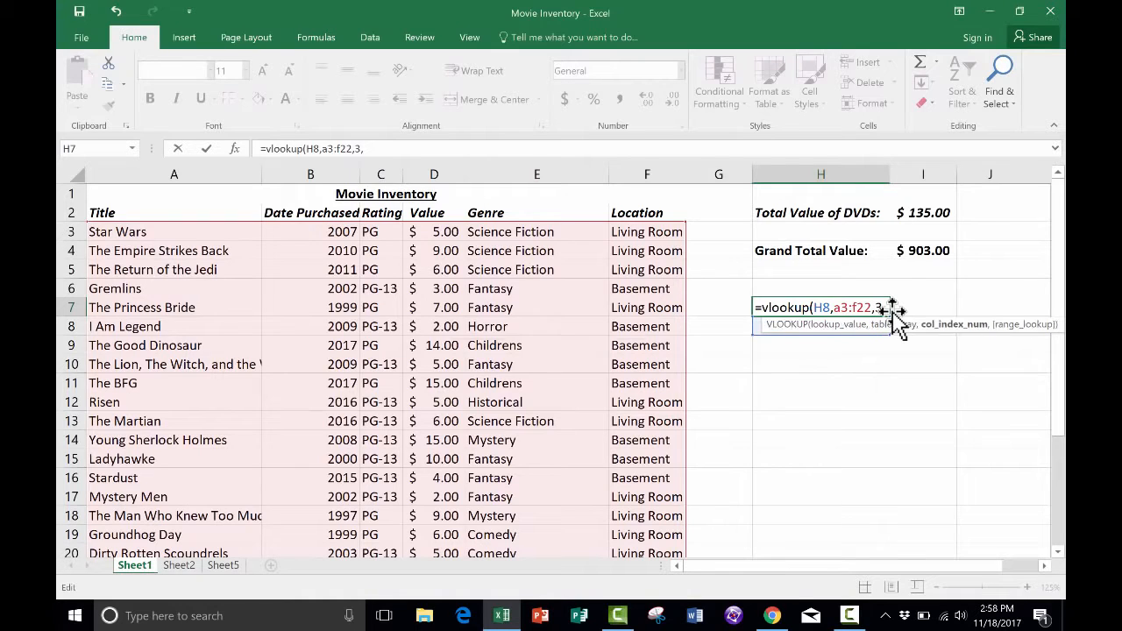
text(,)
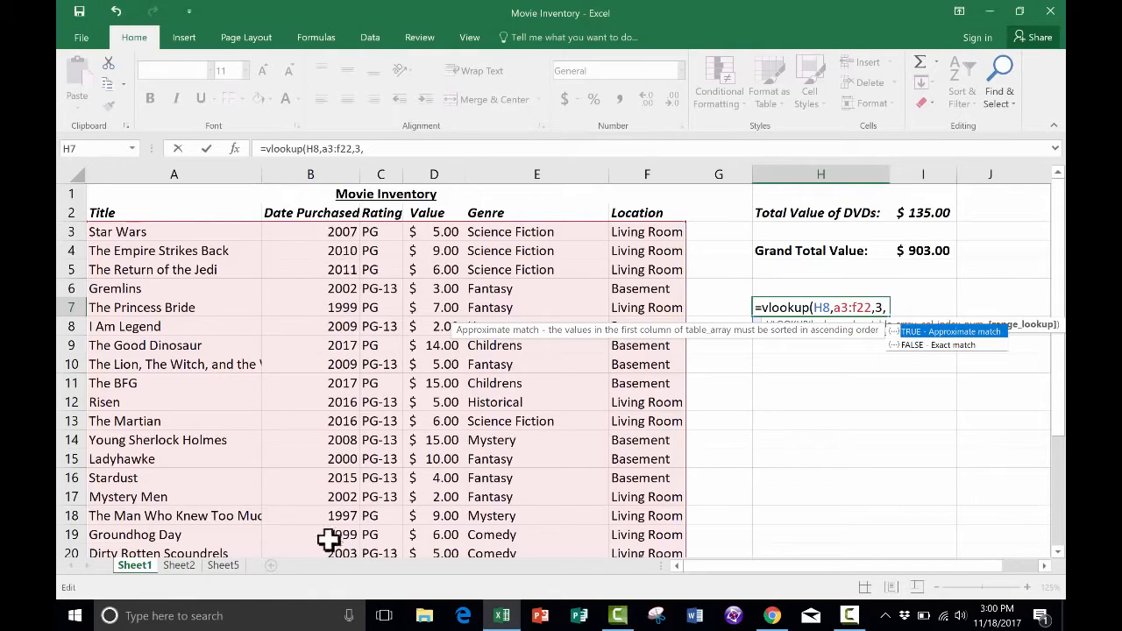
scroll(338, 531, down, 7)
scroll(333, 258, up, 7)
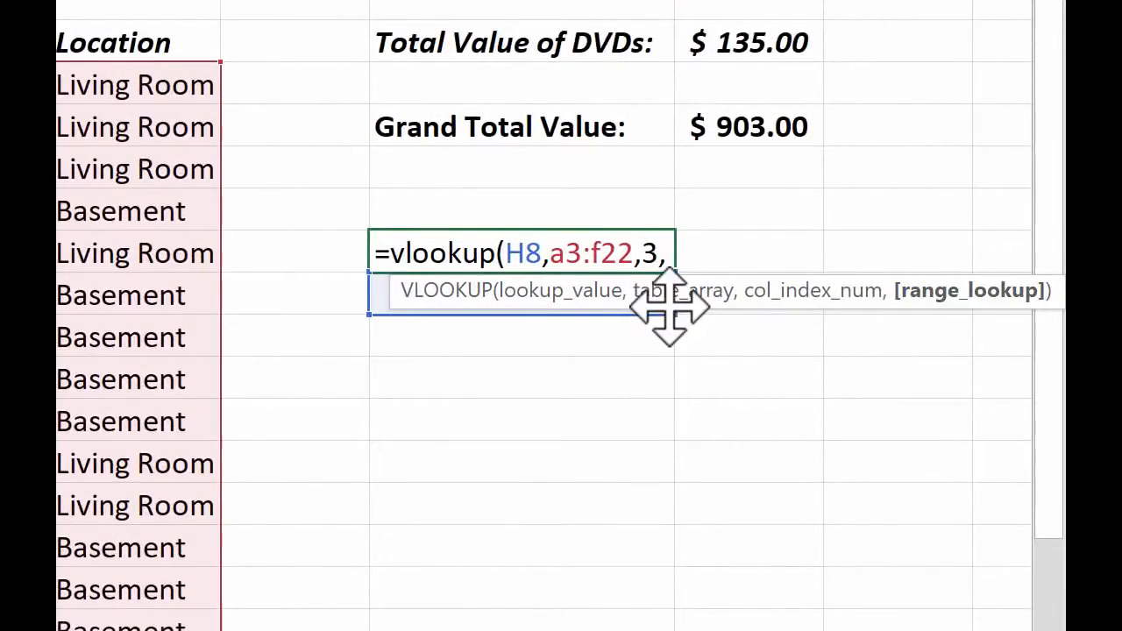
text(tr)
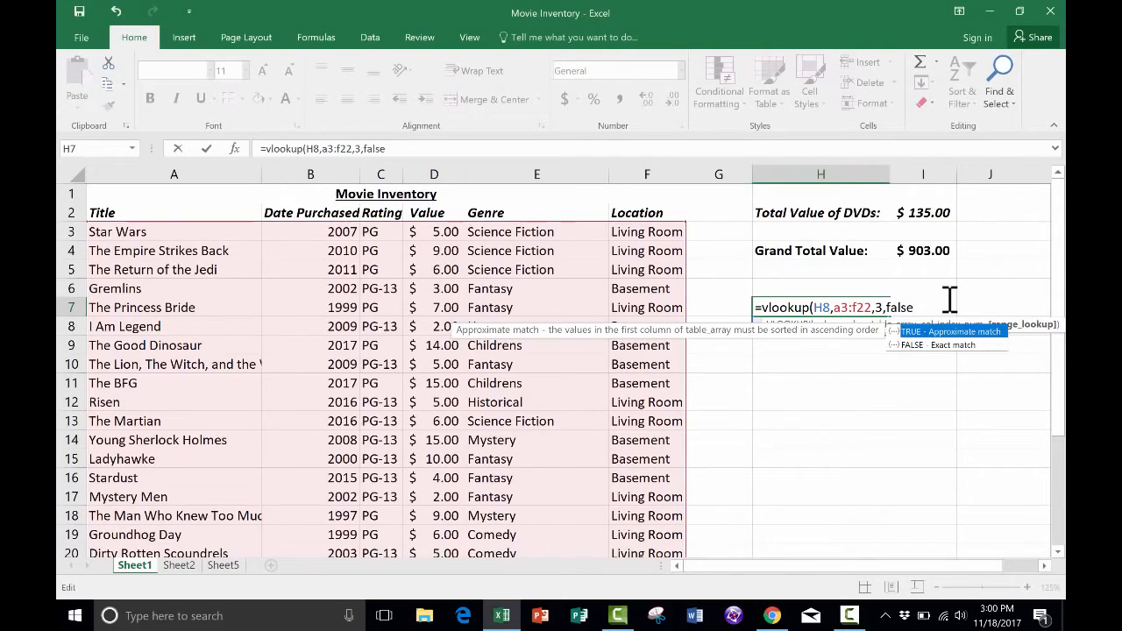
text())
key(BackSpace)
key(Return)
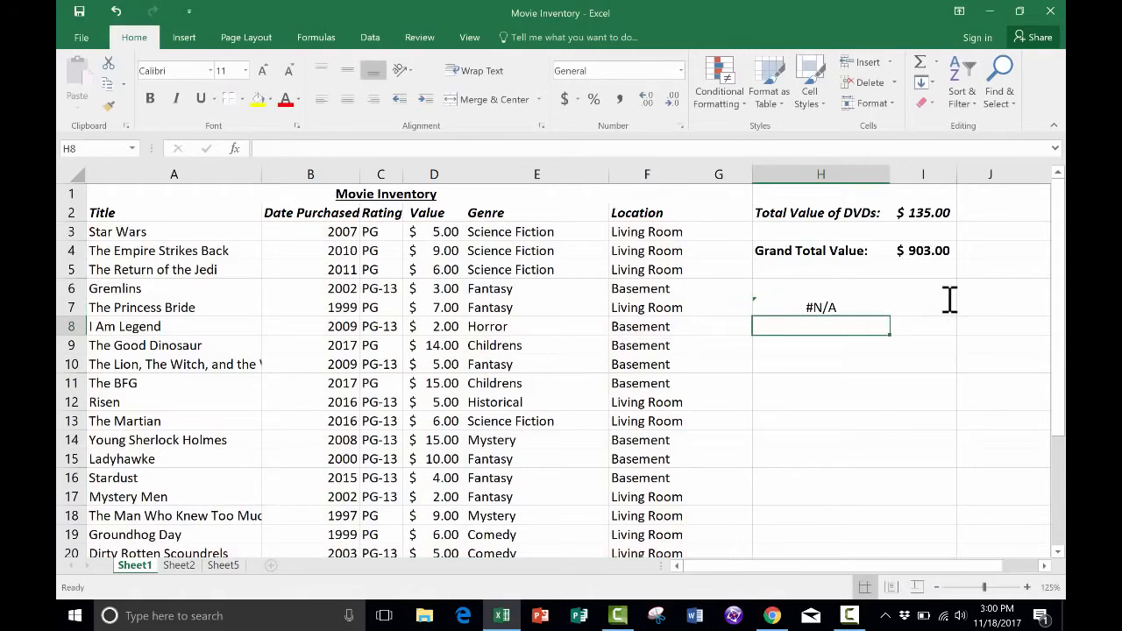
- Check the error details offered for the VLOOKUP result in cell H7 without applying any option
click(846, 307)
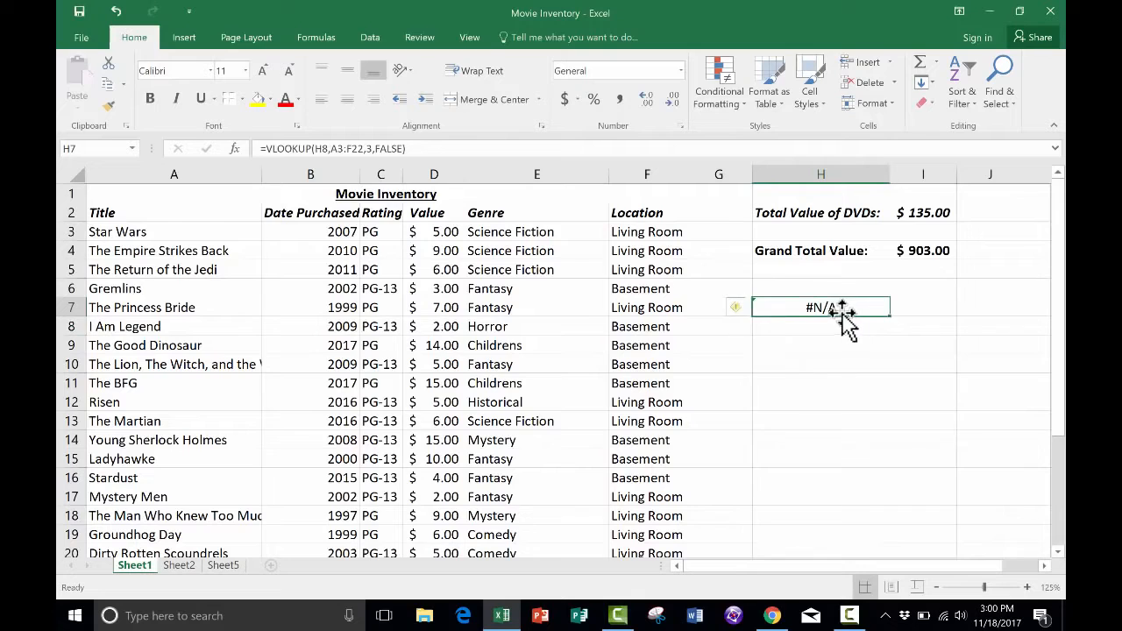
click(735, 308)
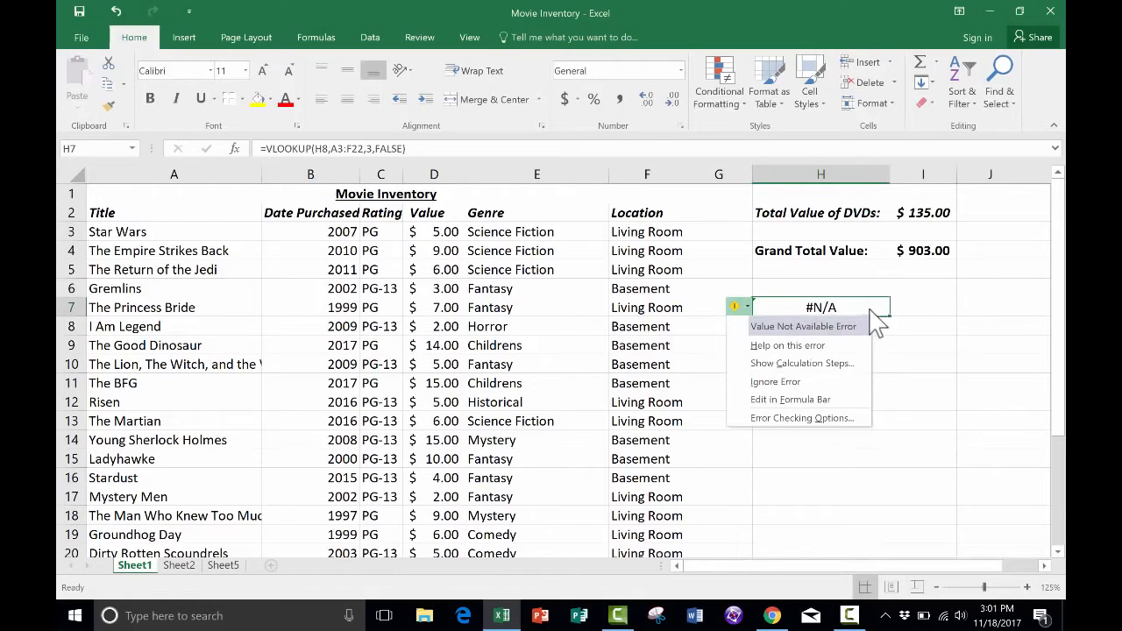
click(916, 324)
click(921, 320)
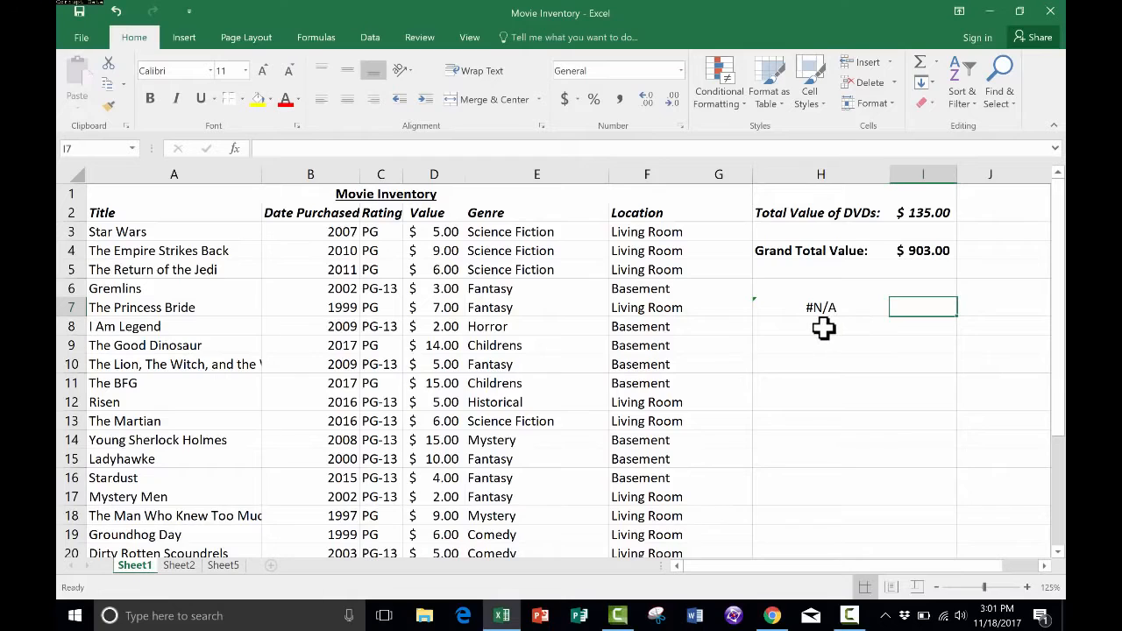
- Enter "I am legend" in cell H8 as the movie title to look up
click(822, 327)
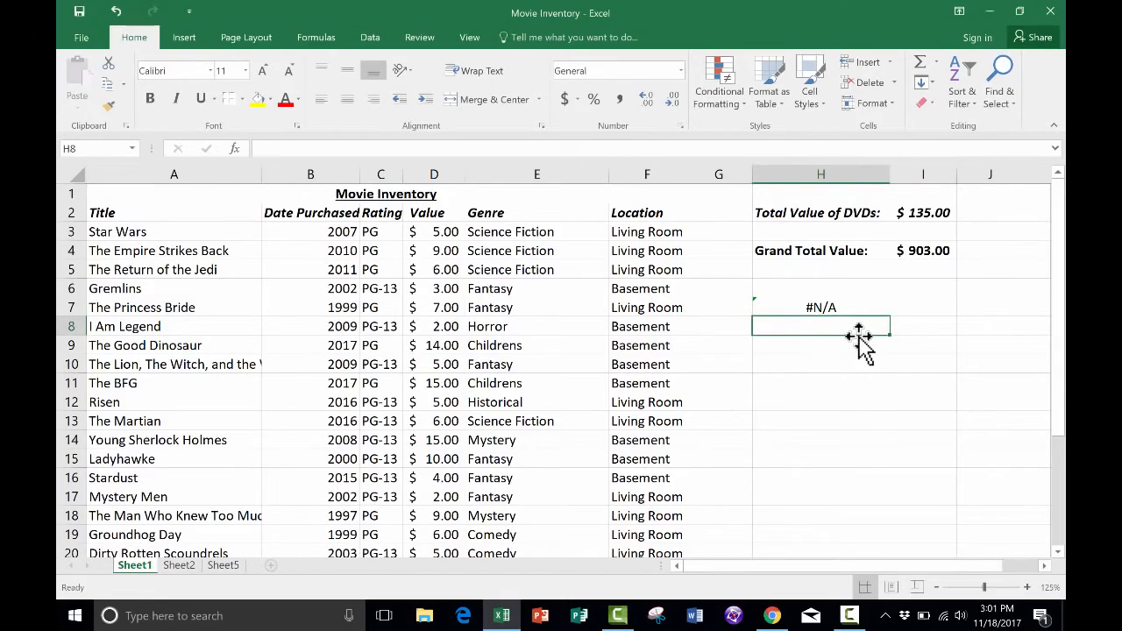
text(i)
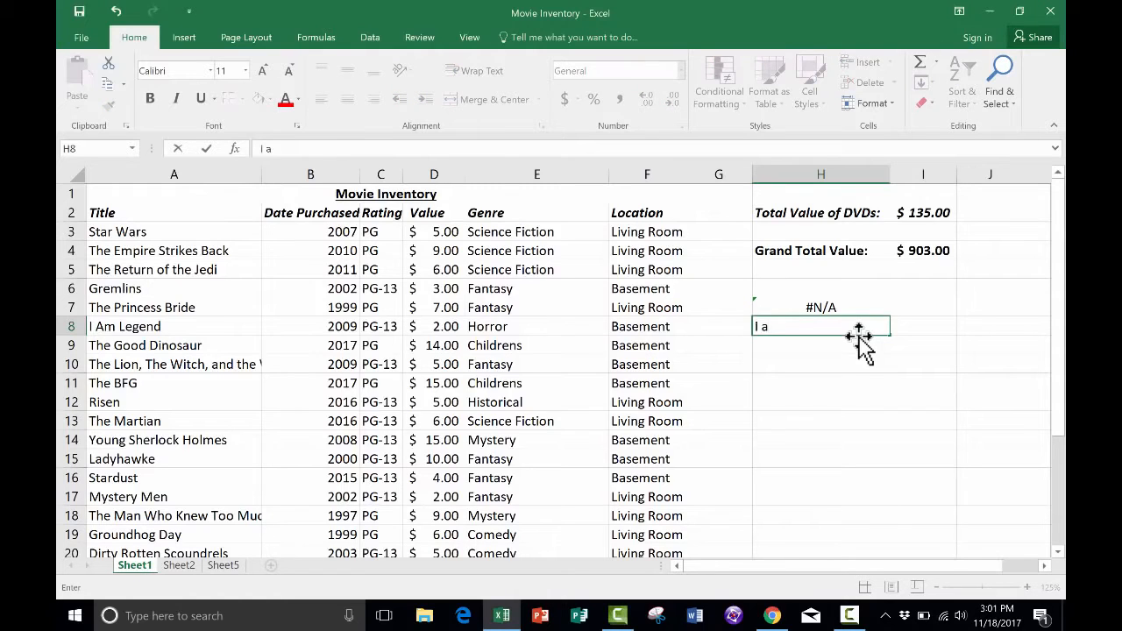
key(Return)
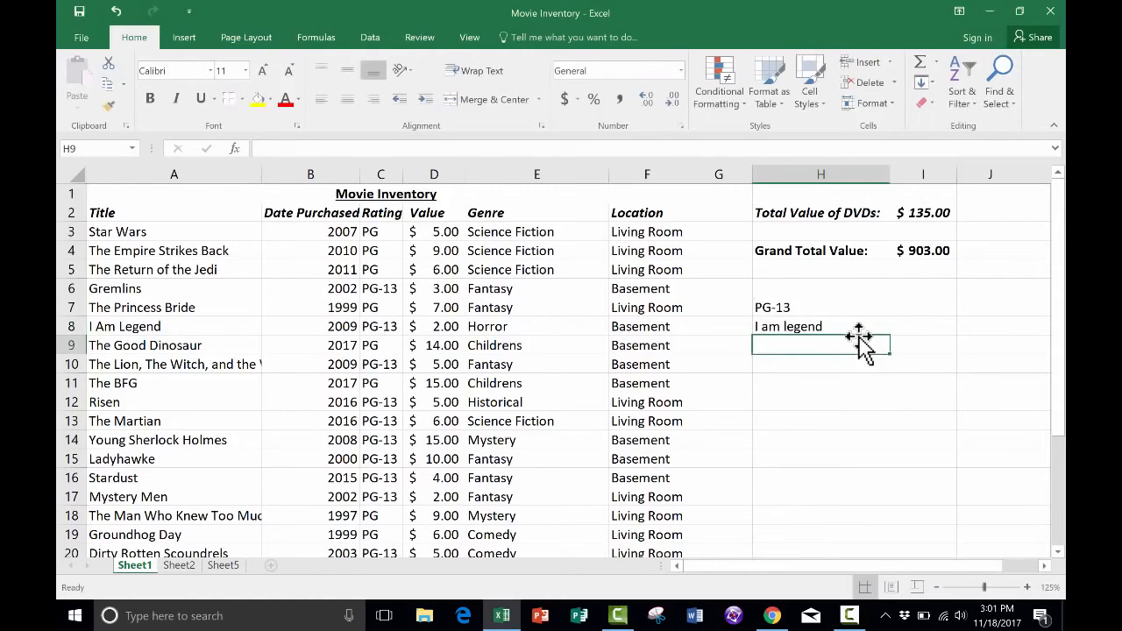
- Replace the lookup title in cell H8 with "Groundhog day"
key(Up)
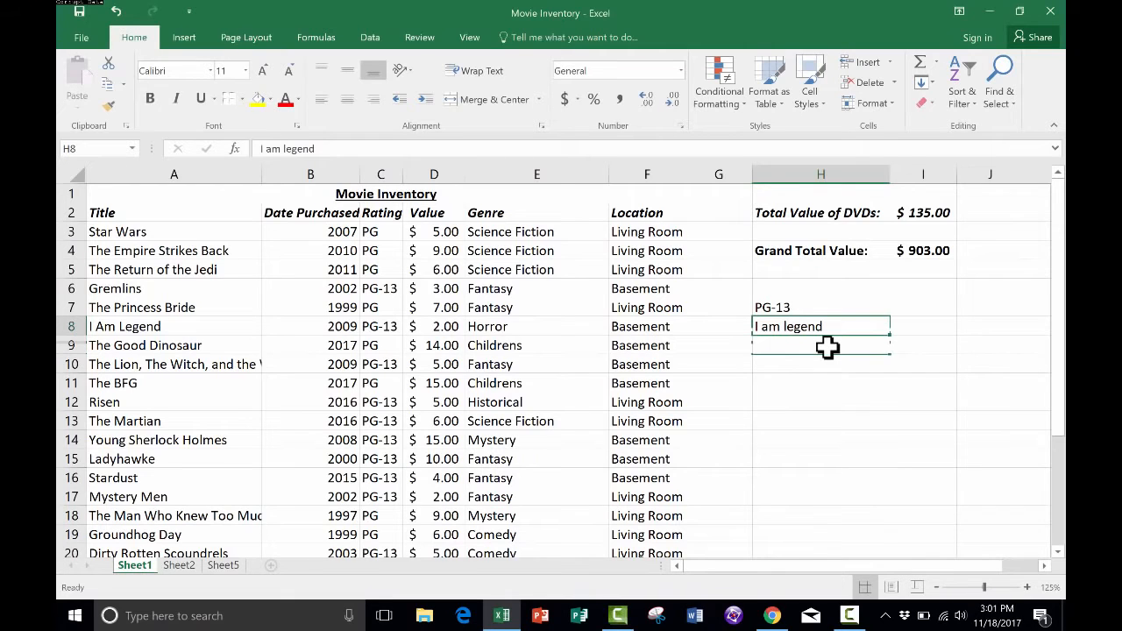
text(Grpi)
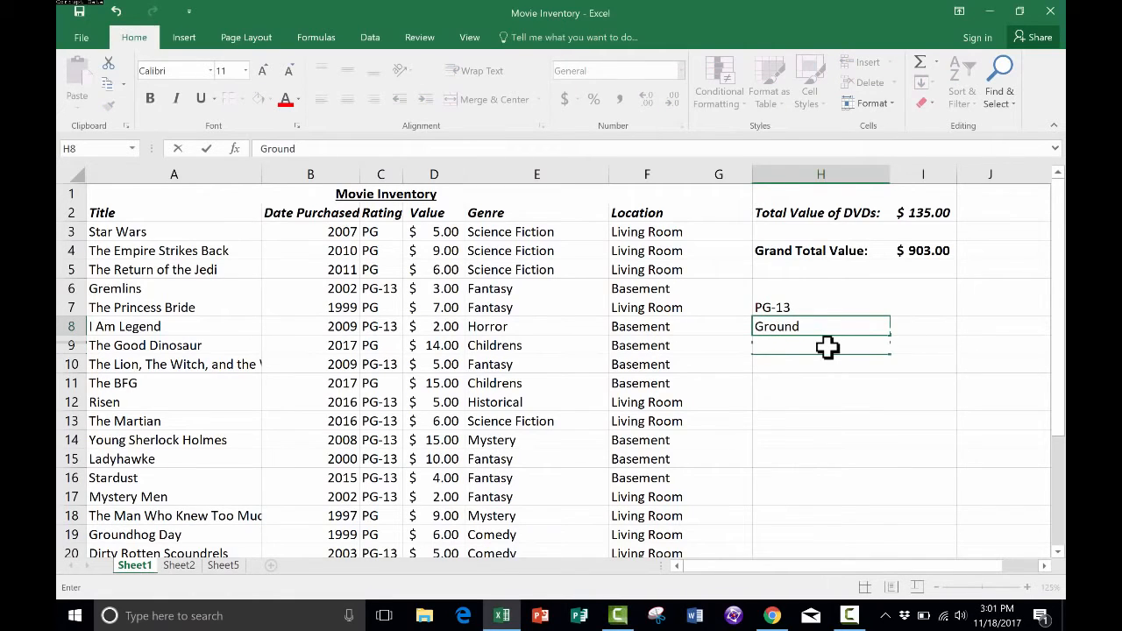
text( day)
key(Return)
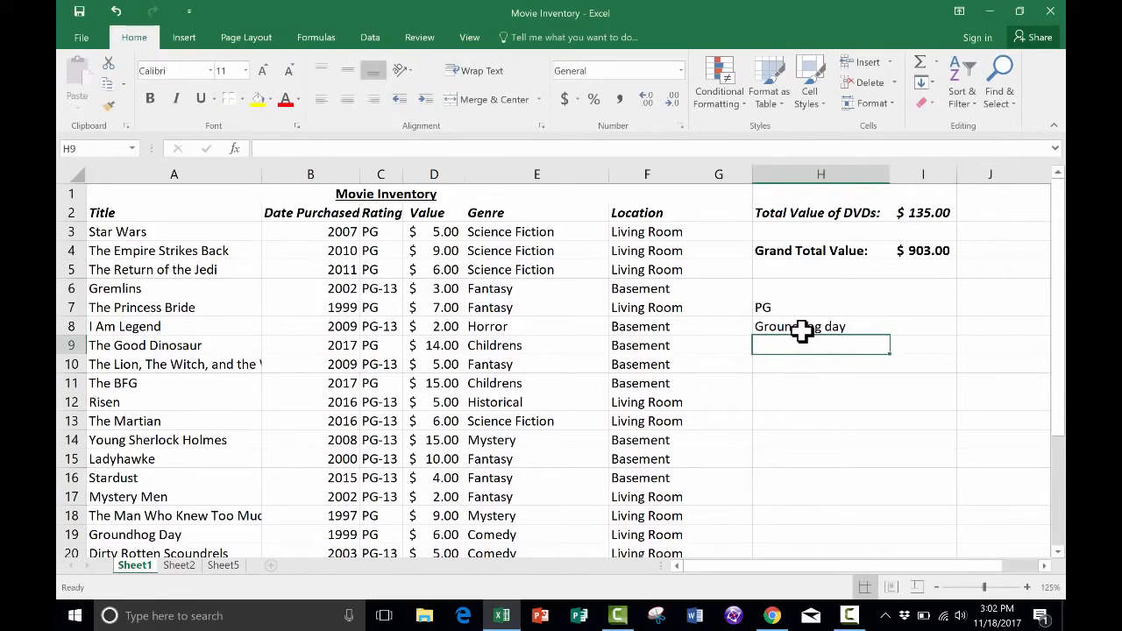
click(803, 329)
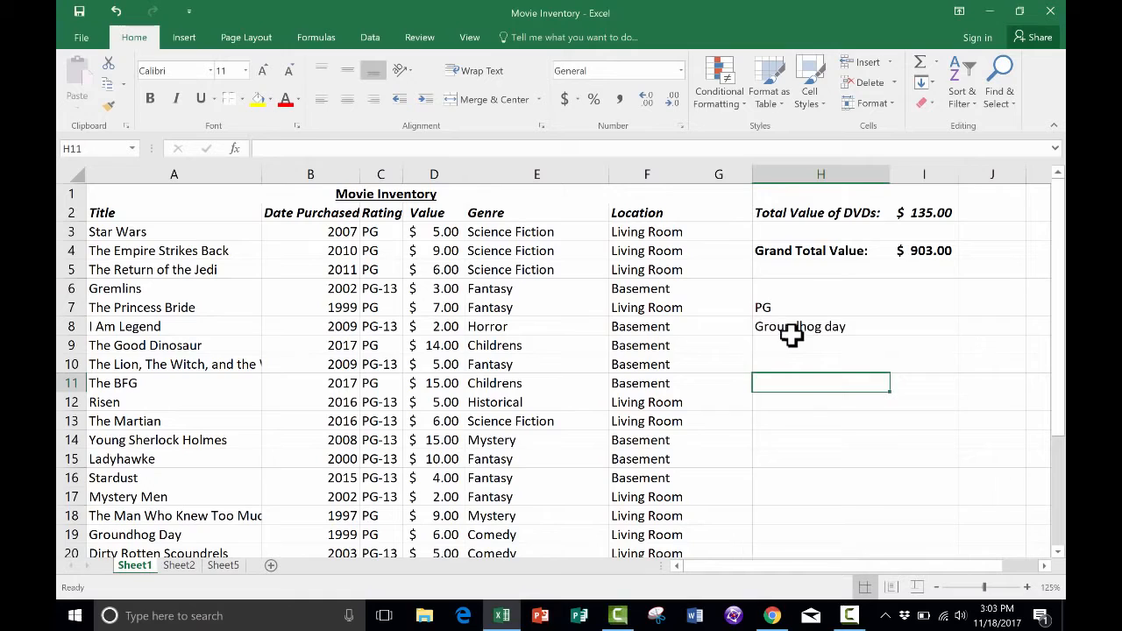
click(780, 325)
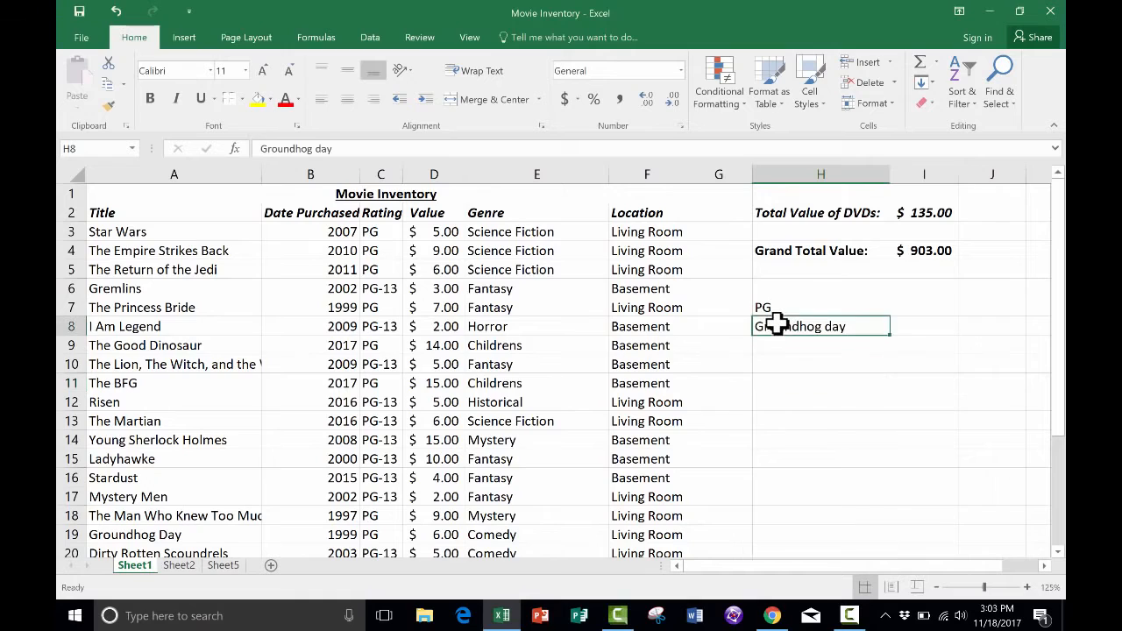
click(922, 327)
click(846, 344)
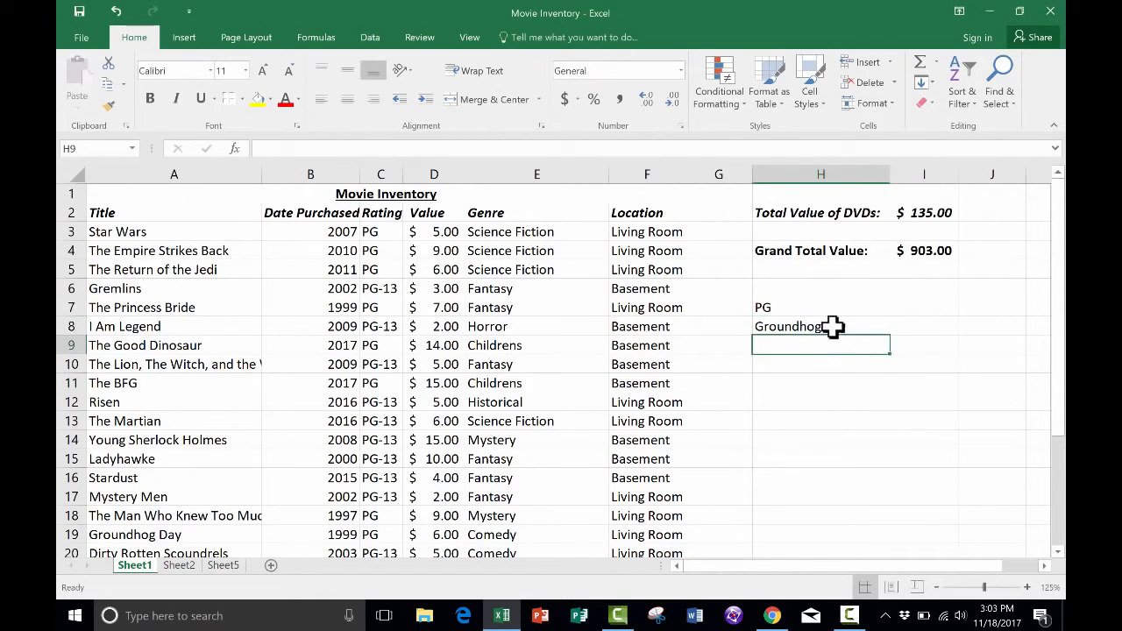
click(821, 326)
double_click(783, 308)
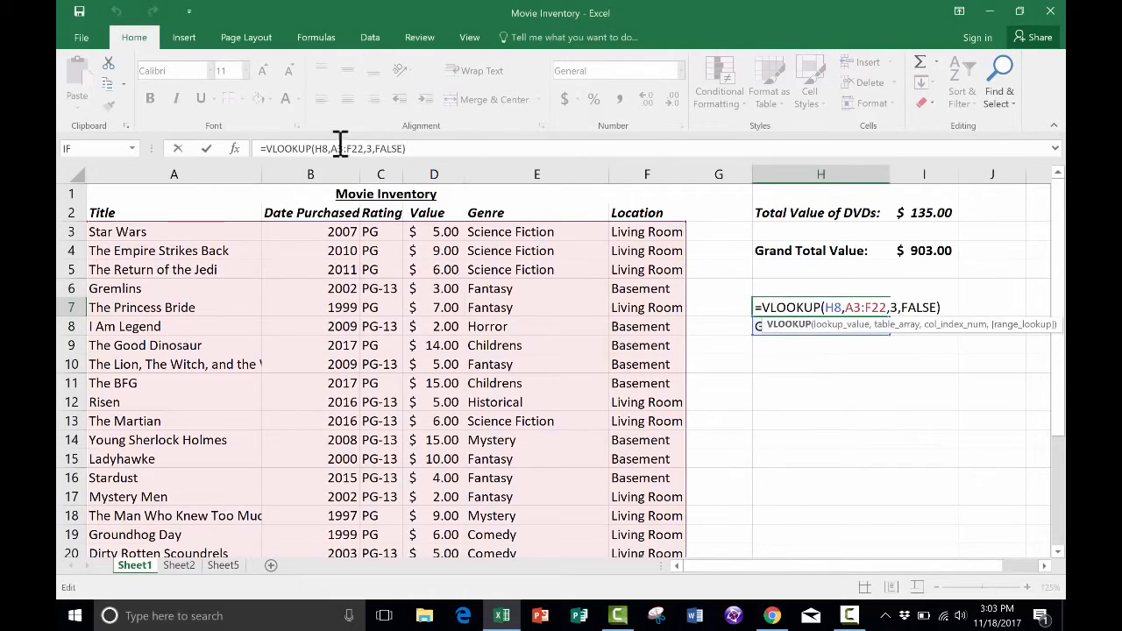
drag(415, 148, 237, 156)
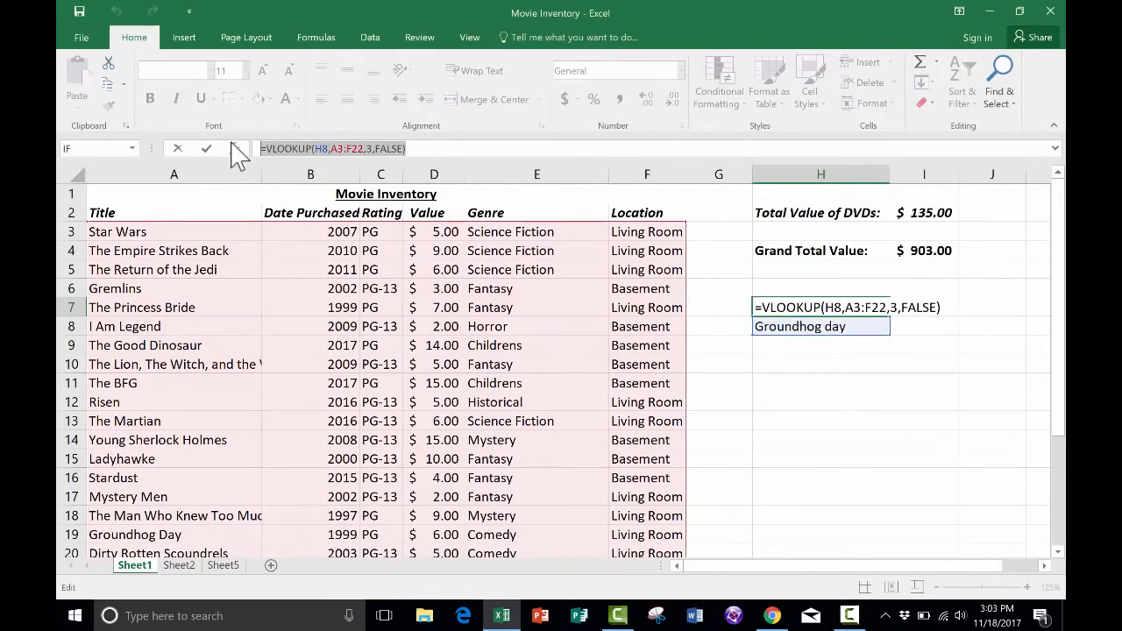
text(=)
click(927, 326)
key(Escape)
- Copy the VLOOKUP formula from cell H7 into cell I8, beside the lookup title
key(ctrl+c)
click(931, 329)
key(ctrl+v)
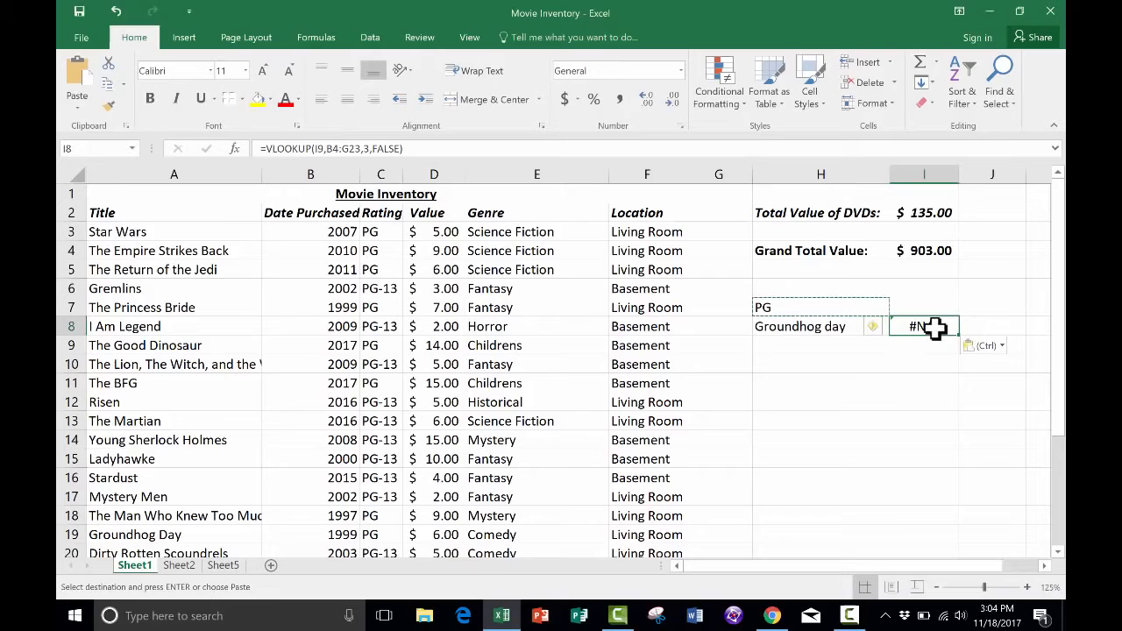
- Change the lookup value of the VLOOKUP formula in I8 to cell H8
double_click(935, 327)
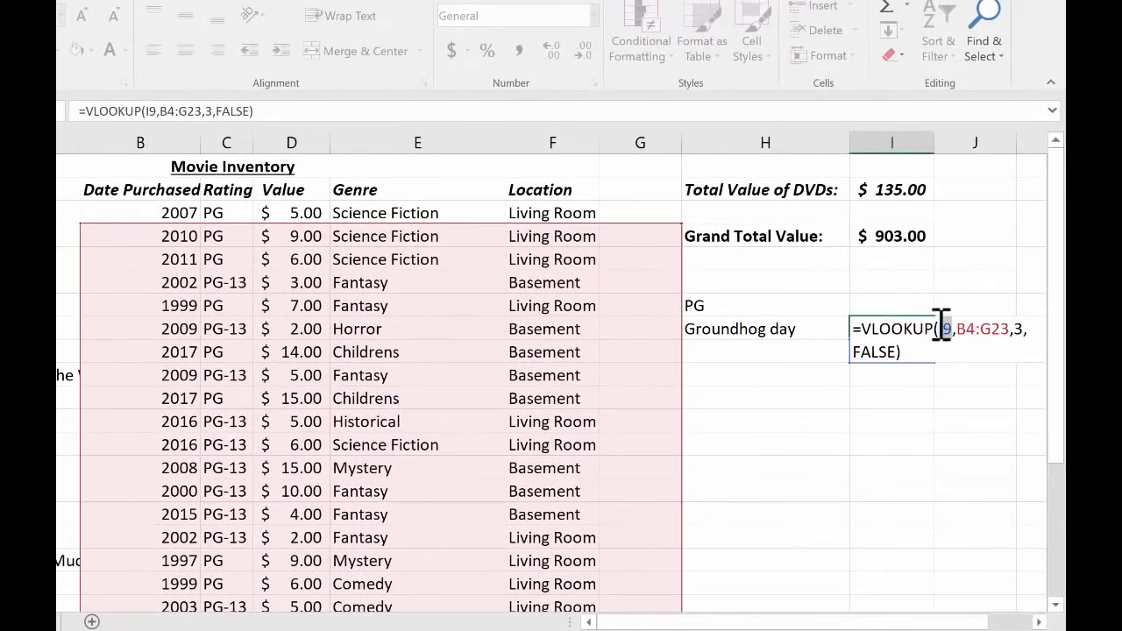
double_click(944, 328)
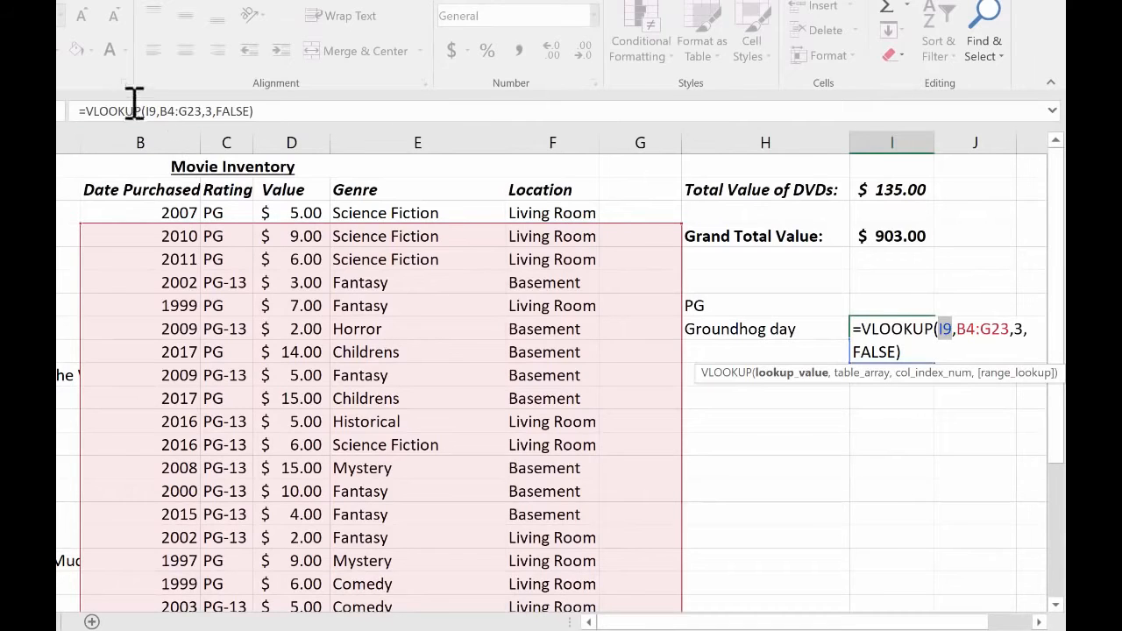
click(764, 329)
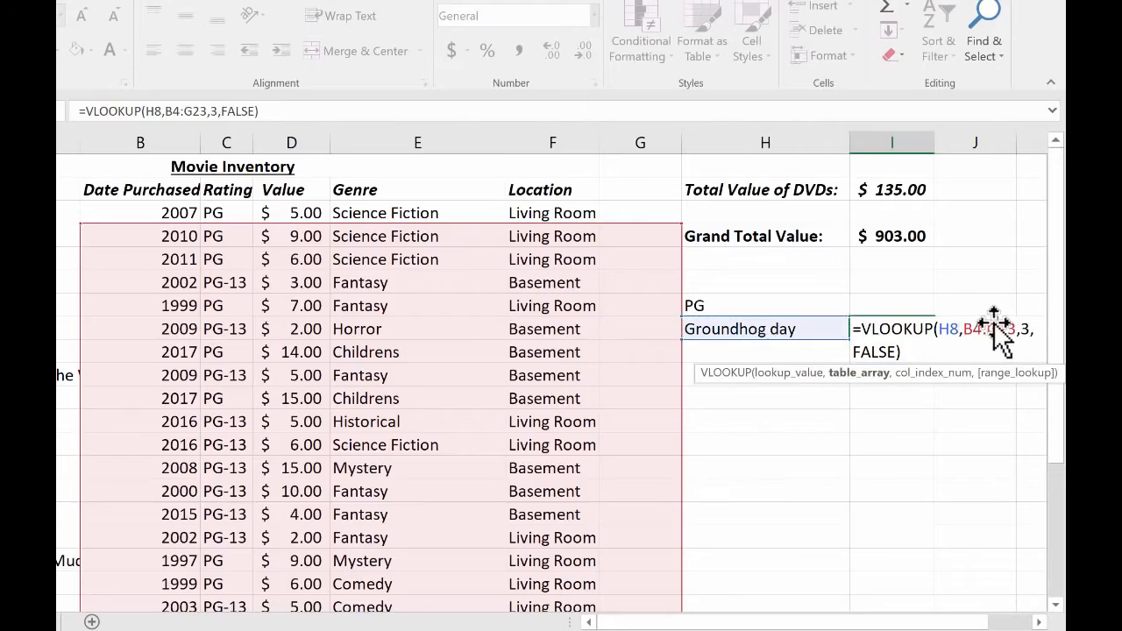
- Set the table array of the VLOOKUP formula in I8 to A3:F22 and complete the formula
drag(1015, 329, 964, 338)
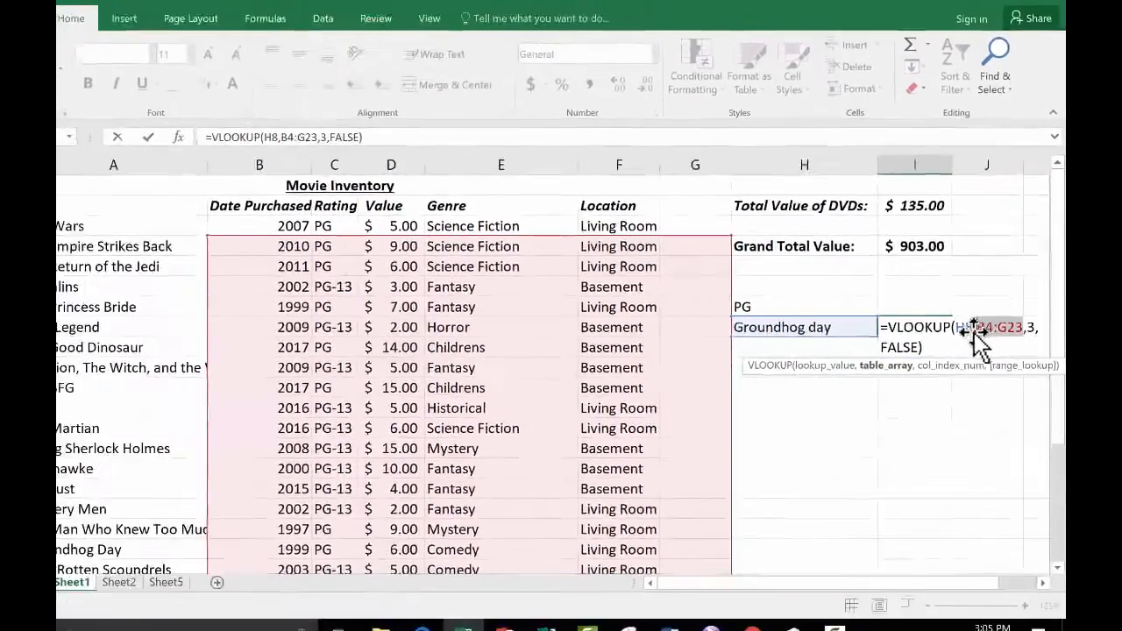
drag(211, 233, 651, 433)
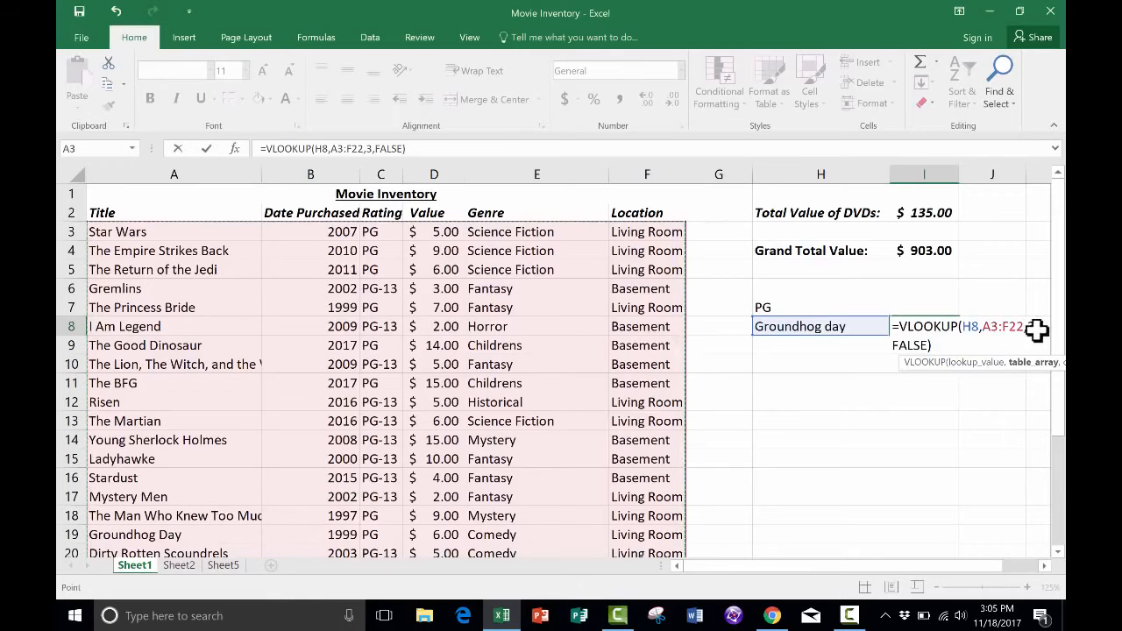
scroll(501, 261, down, 1)
drag(795, 566, 898, 564)
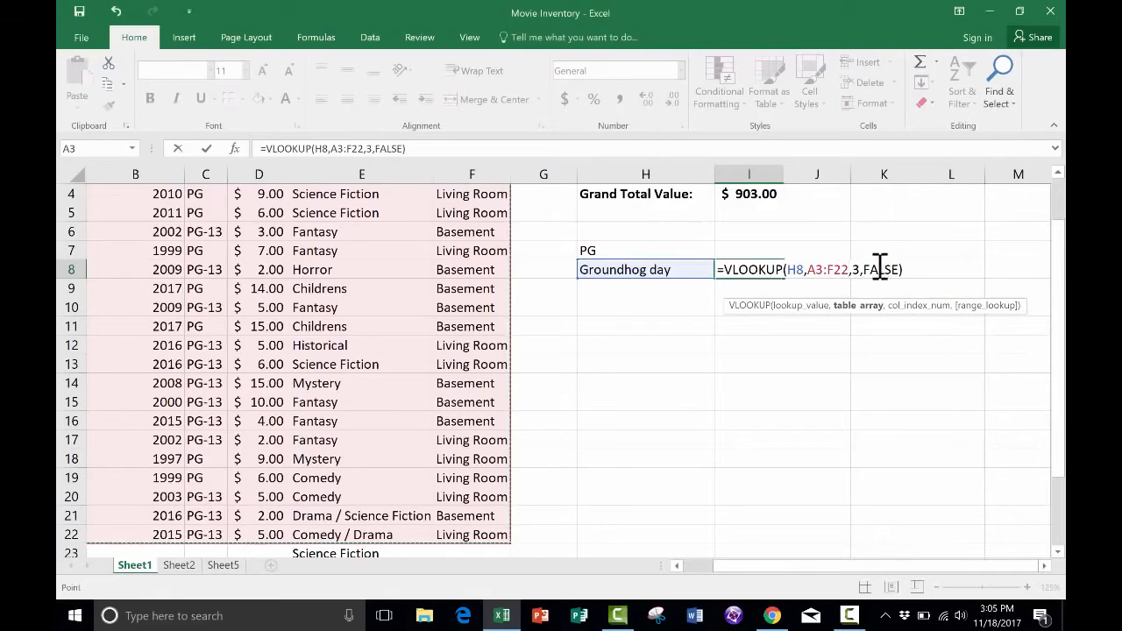
click(775, 269)
key(Return)
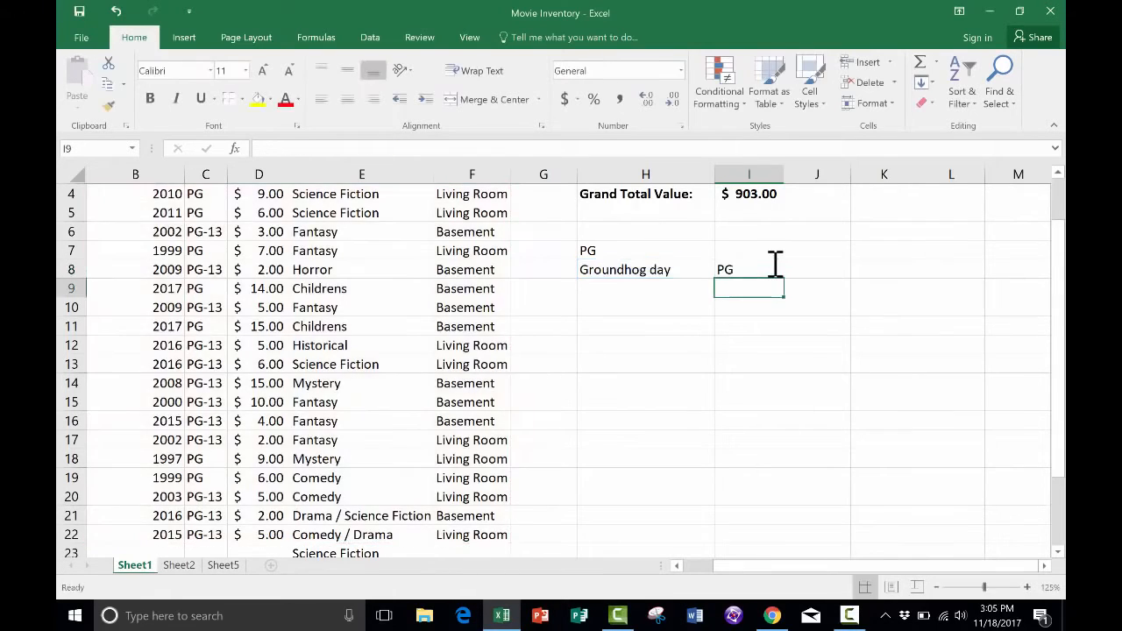
- Clear the original VLOOKUP formula from cell H7
click(618, 250)
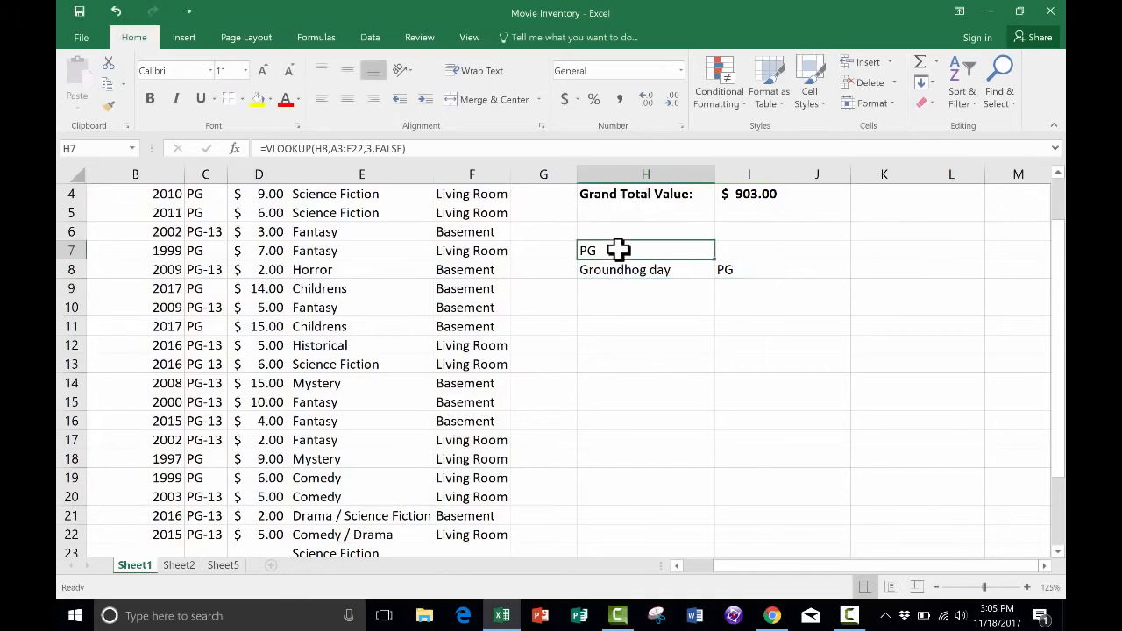
double_click(619, 250)
key(Return)
key(Return)
key(Return)
- Replace the lookup title in cell H8 with "gremlins"
click(649, 274)
scroll(628, 310, up, 1)
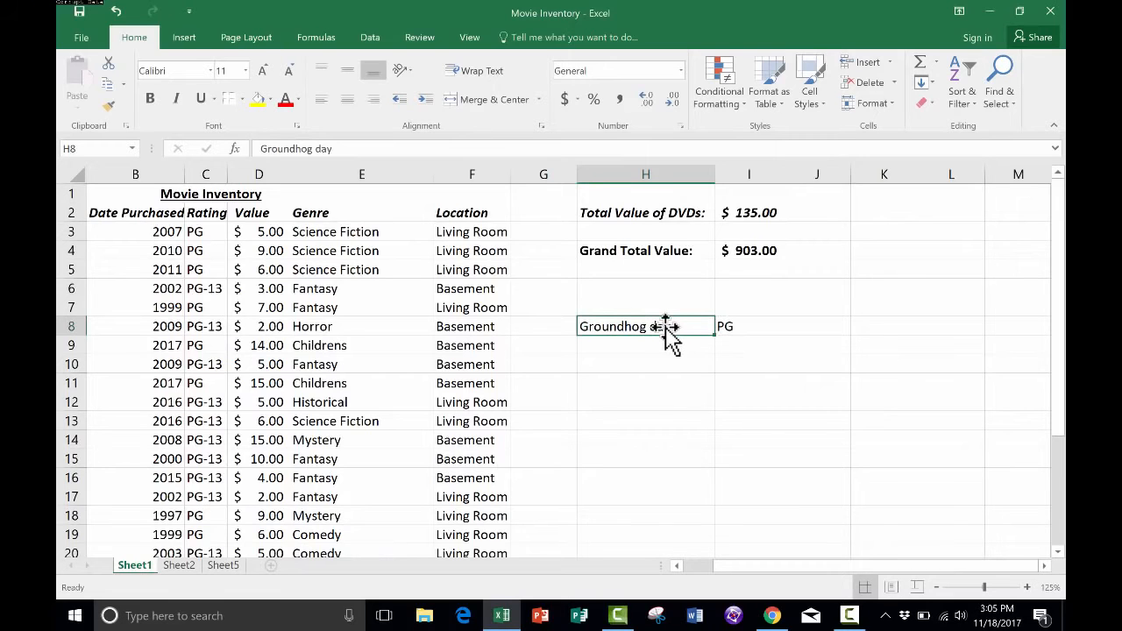
drag(804, 566, 772, 571)
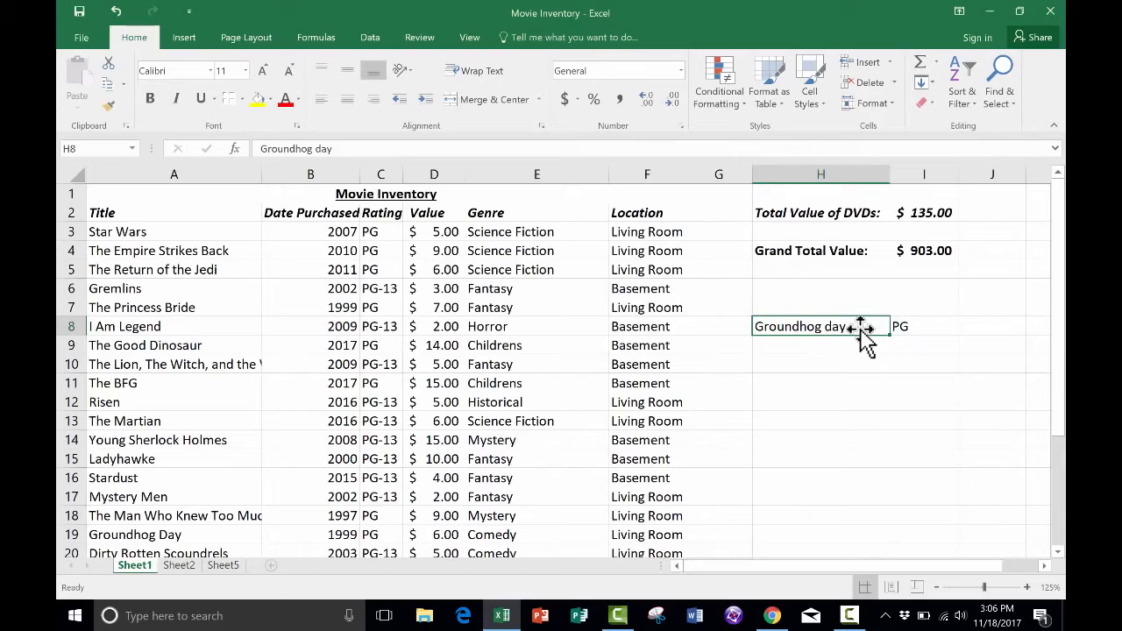
text(The Giver)
key(Return)
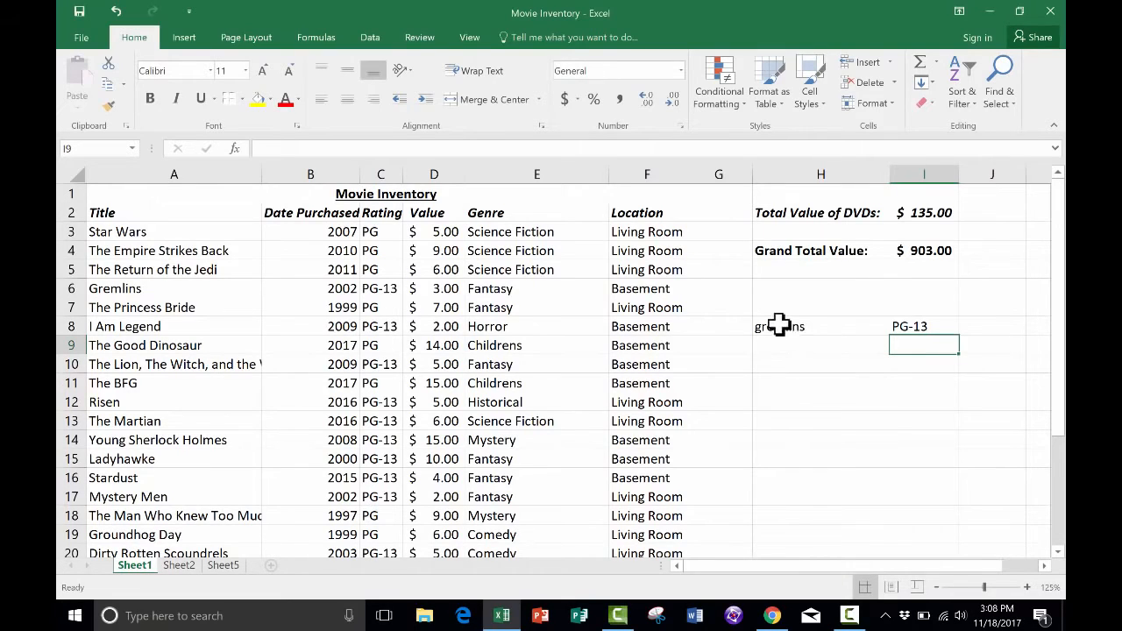
- Add the headings "Name" in cell H7 and "Rating" in cell I7 above the lookup title and result
key(Down)
key(Down)
key(Down)
key(Down)
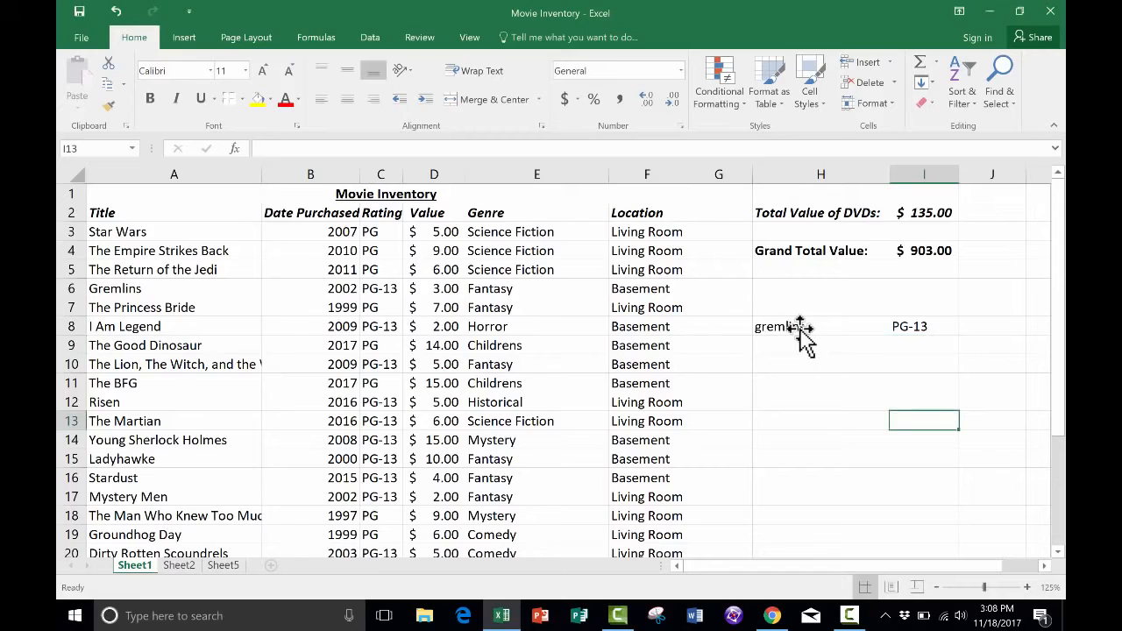
click(796, 305)
text(Name)
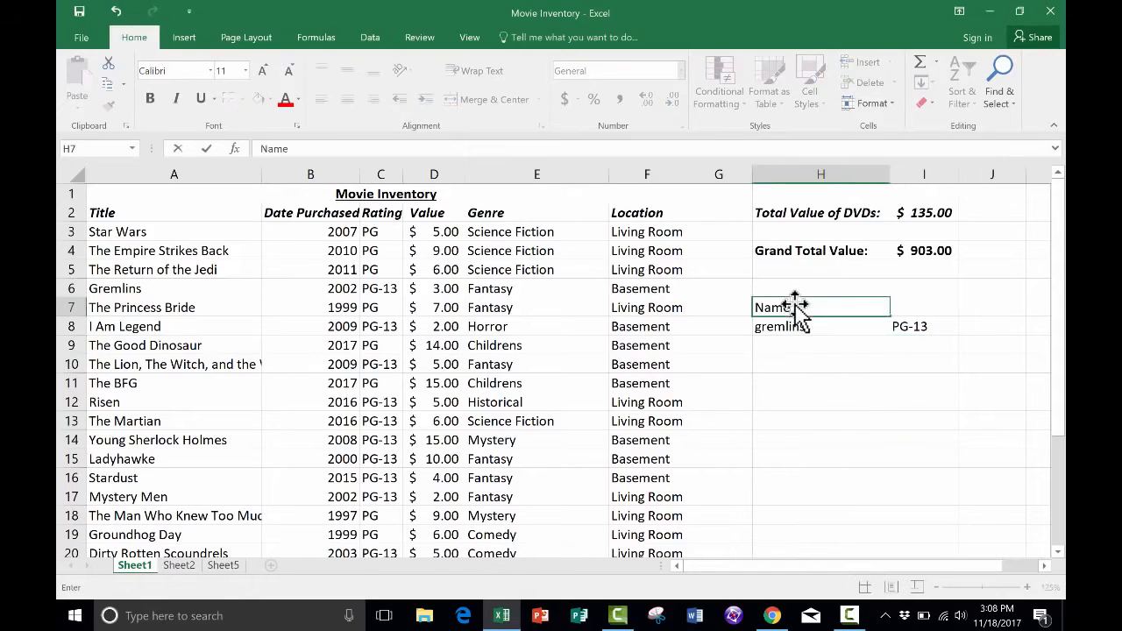
key(Tab)
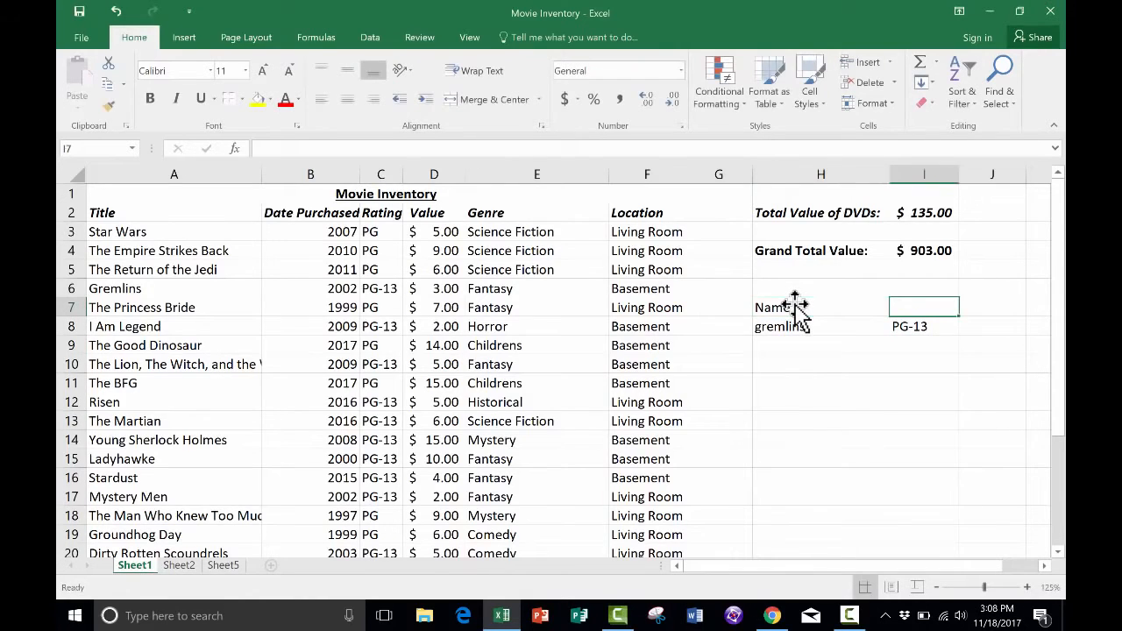
text(Rating)
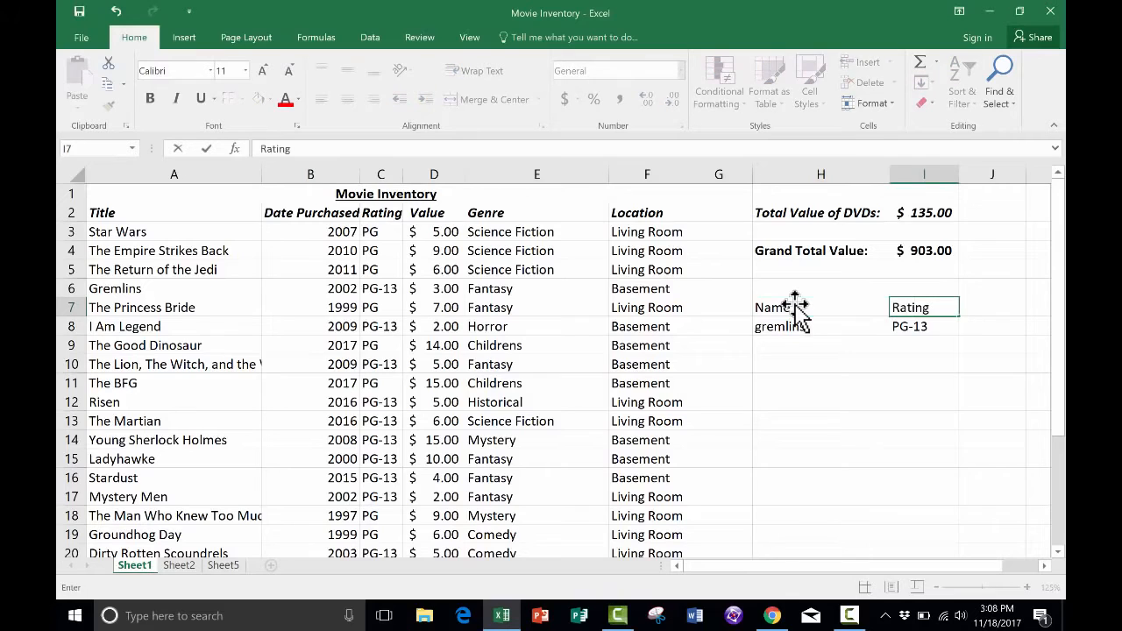
key(Return)
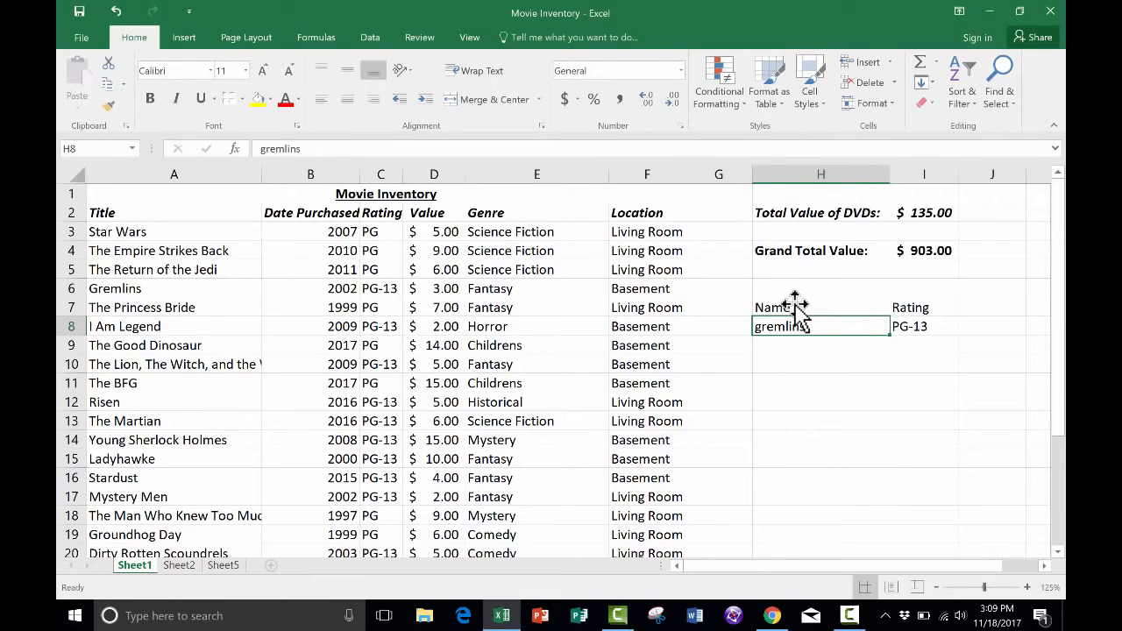
- Make the Name and Rating headings in H7:I7 bold and centered
drag(783, 306, 926, 308)
click(150, 98)
click(347, 99)
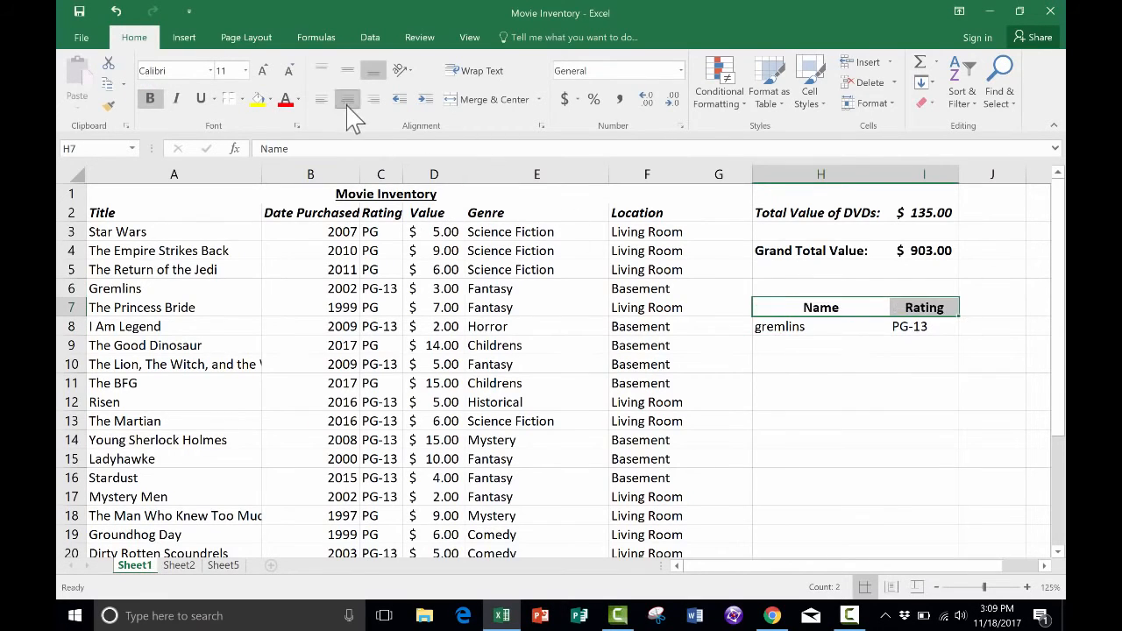
click(841, 406)
- Add an outside border around the lookup block H7:I8
drag(782, 307, 922, 333)
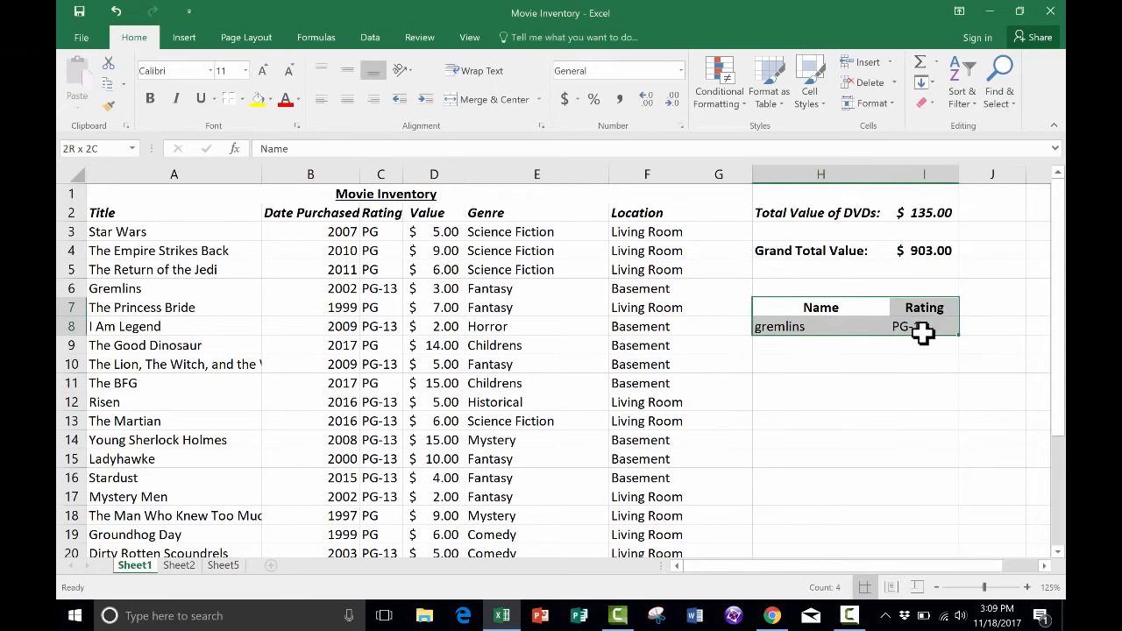
click(244, 99)
click(277, 250)
click(829, 405)
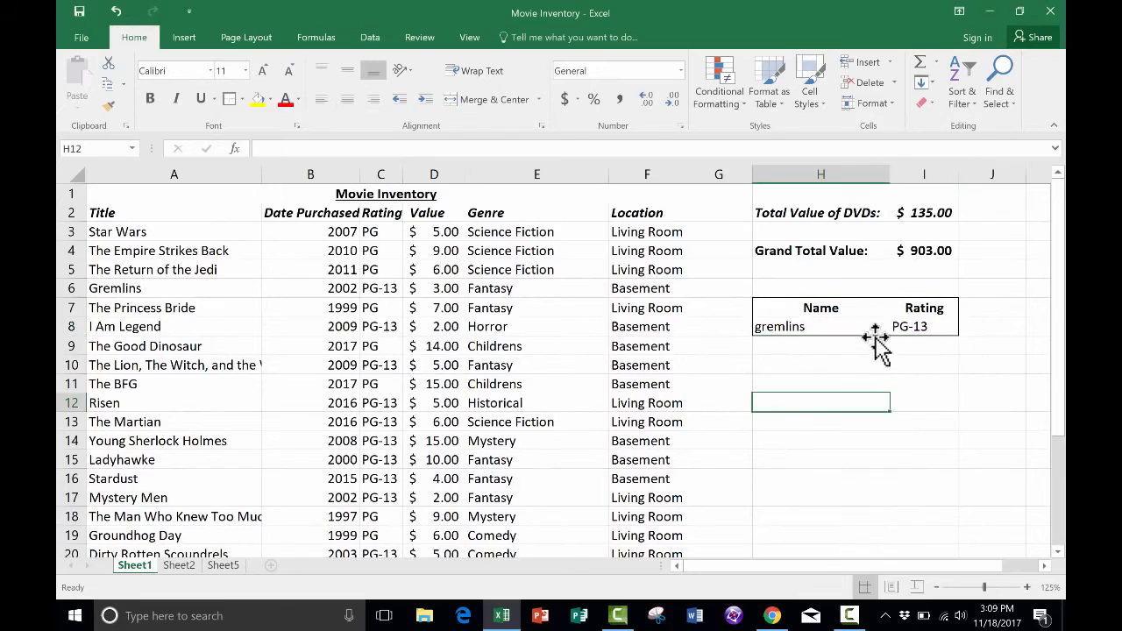
- Replace the lookup title in cell H8 with "Groundhog day"
key(Up)
key(Up)
key(Up)
key(Up)
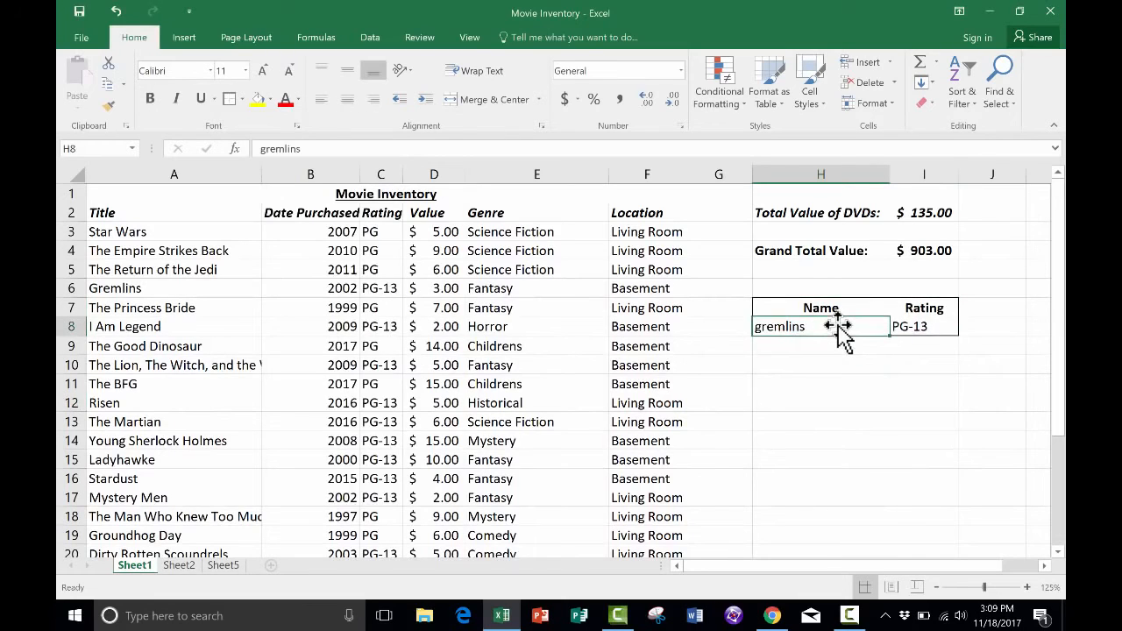
text(Groundho)
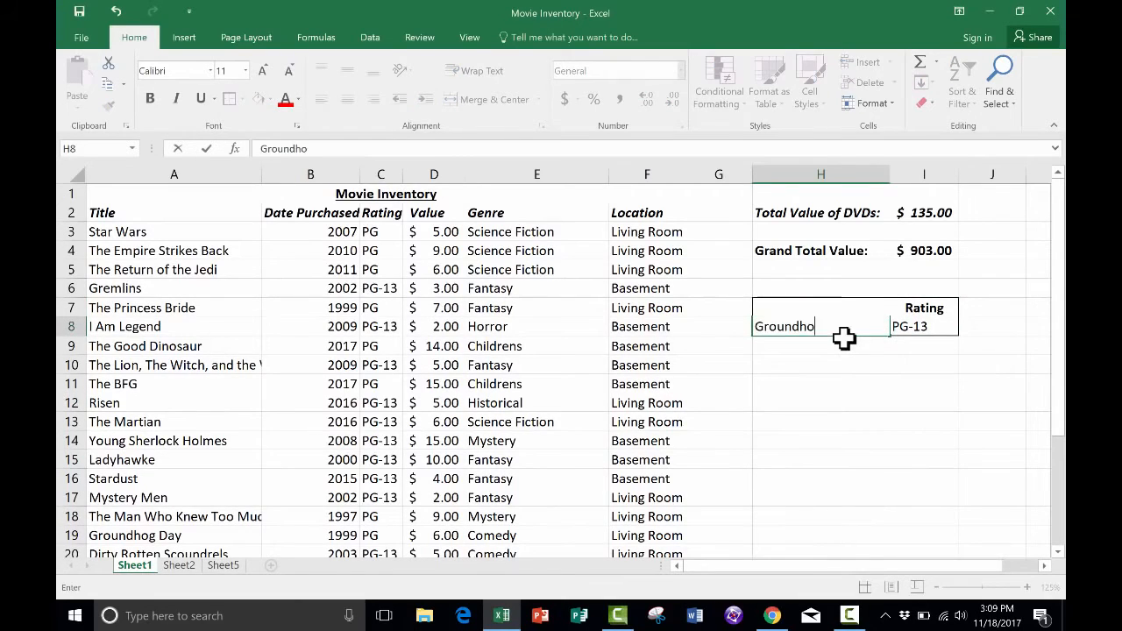
text(g day)
key(Return)
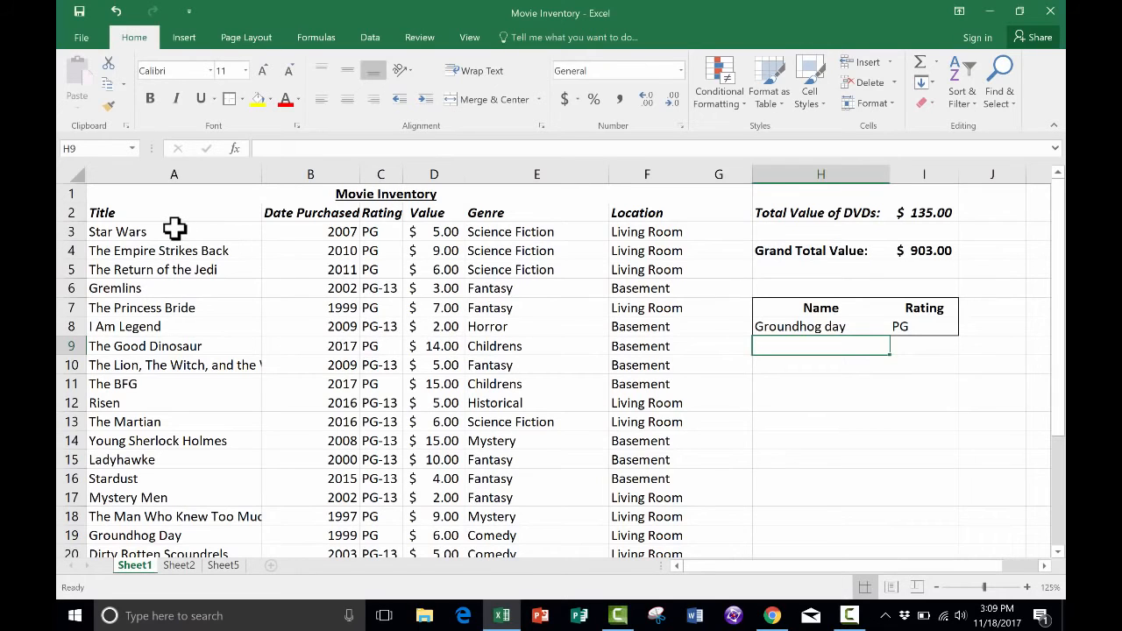
- Review the inventory table's column headings and the movie titles in column A
drag(176, 230, 181, 498)
click(329, 231)
click(140, 212)
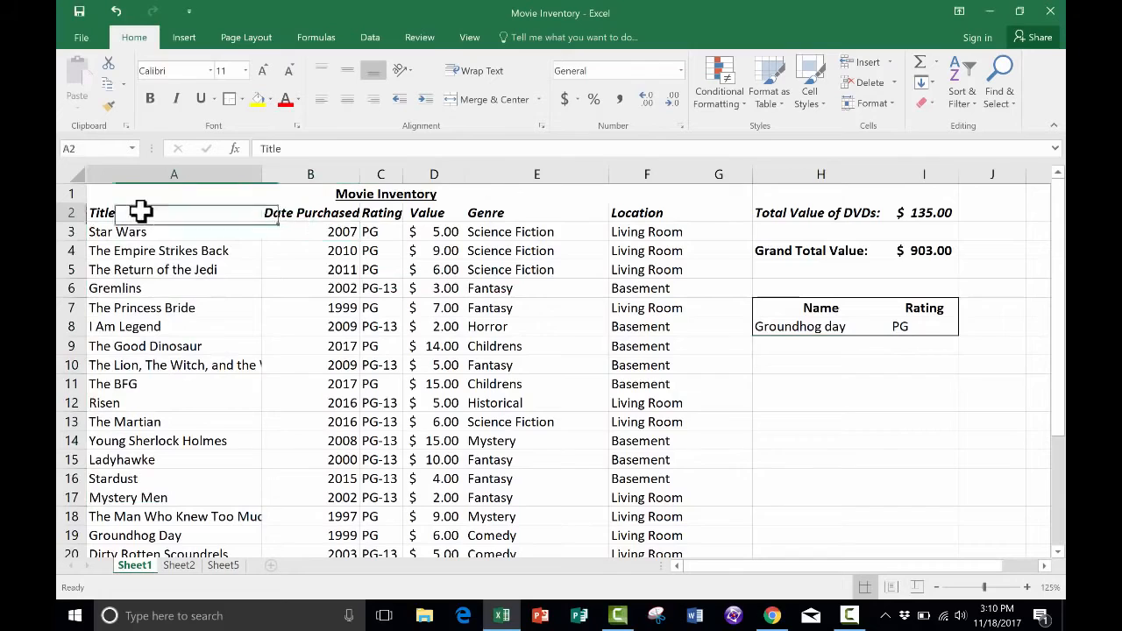
click(316, 212)
click(387, 212)
click(421, 212)
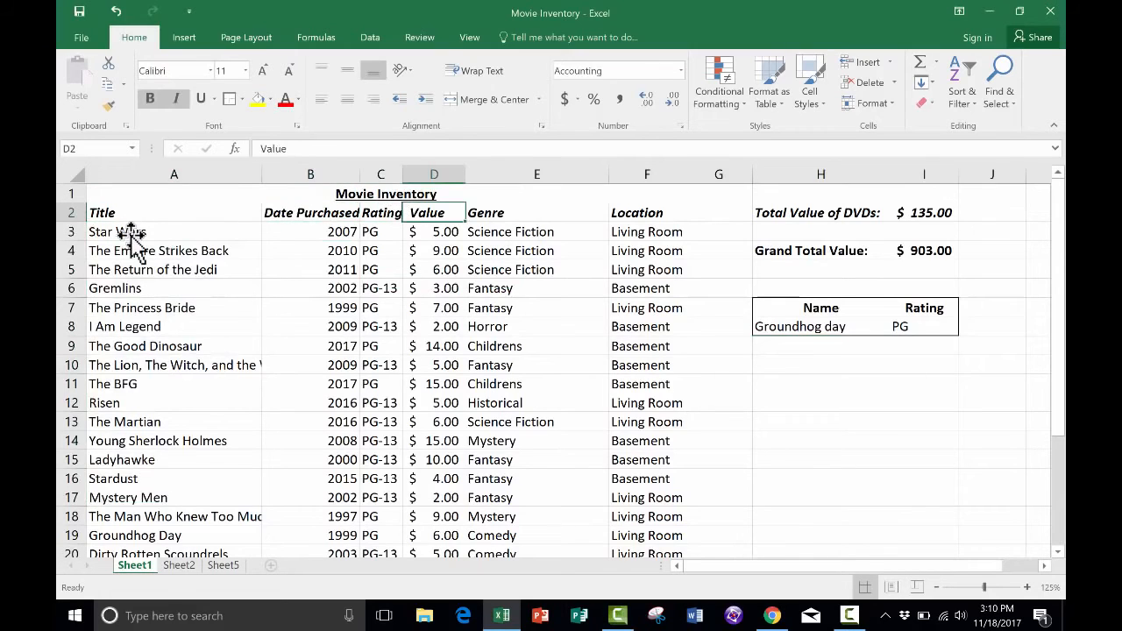
click(131, 238)
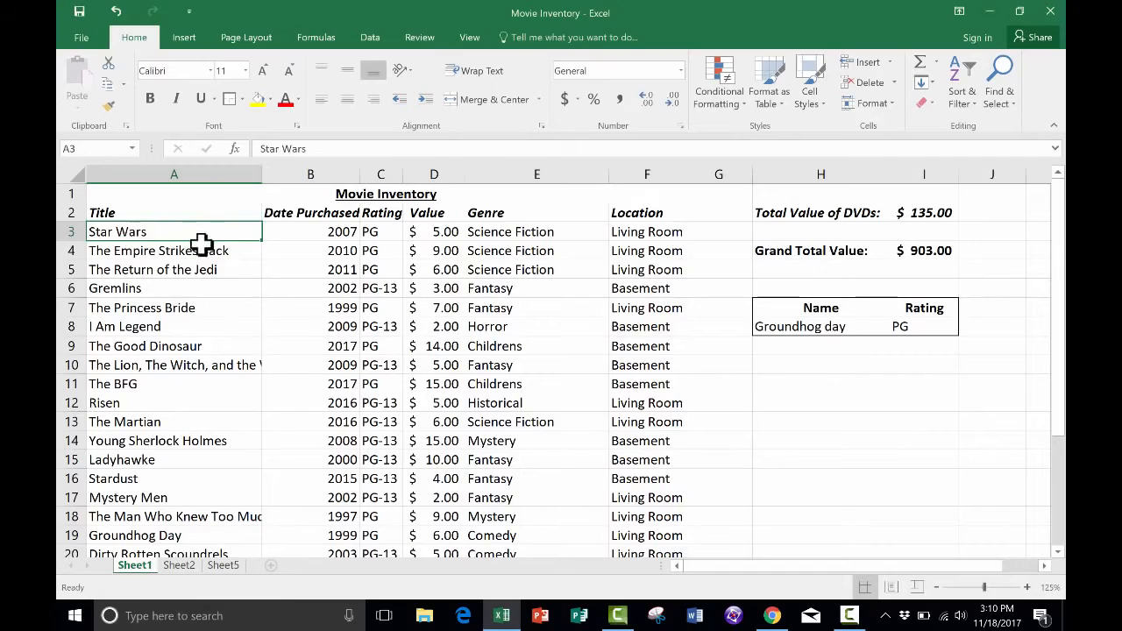
click(136, 251)
click(136, 269)
click(138, 307)
click(136, 364)
click(149, 491)
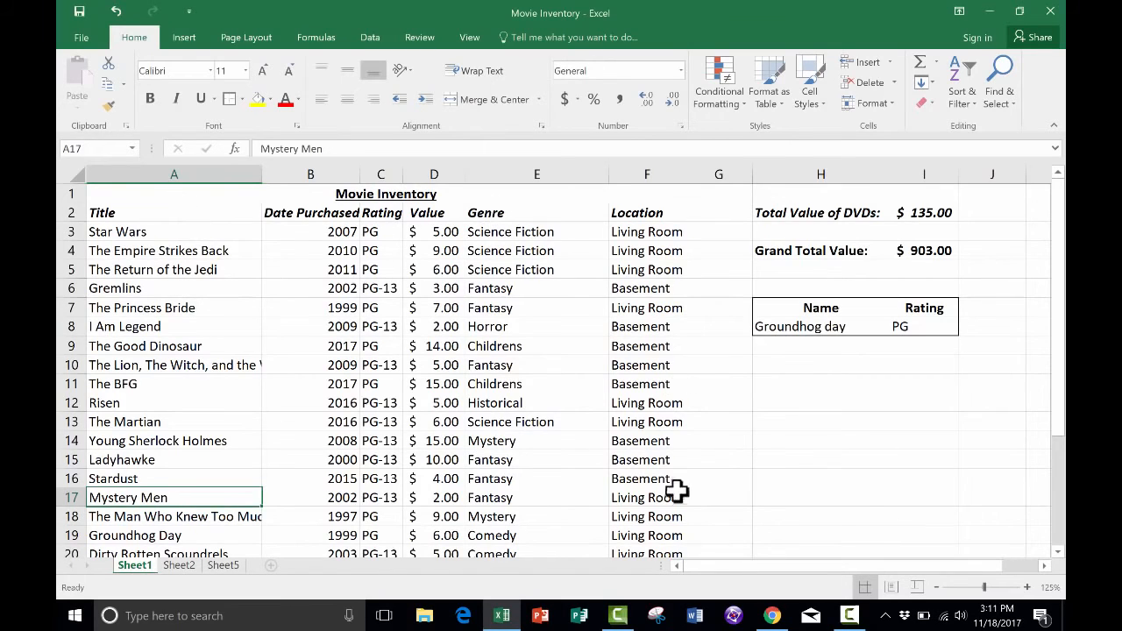
- Open the VLOOKUP formula in cell I8 and examine the table range it references
click(926, 326)
double_click(927, 326)
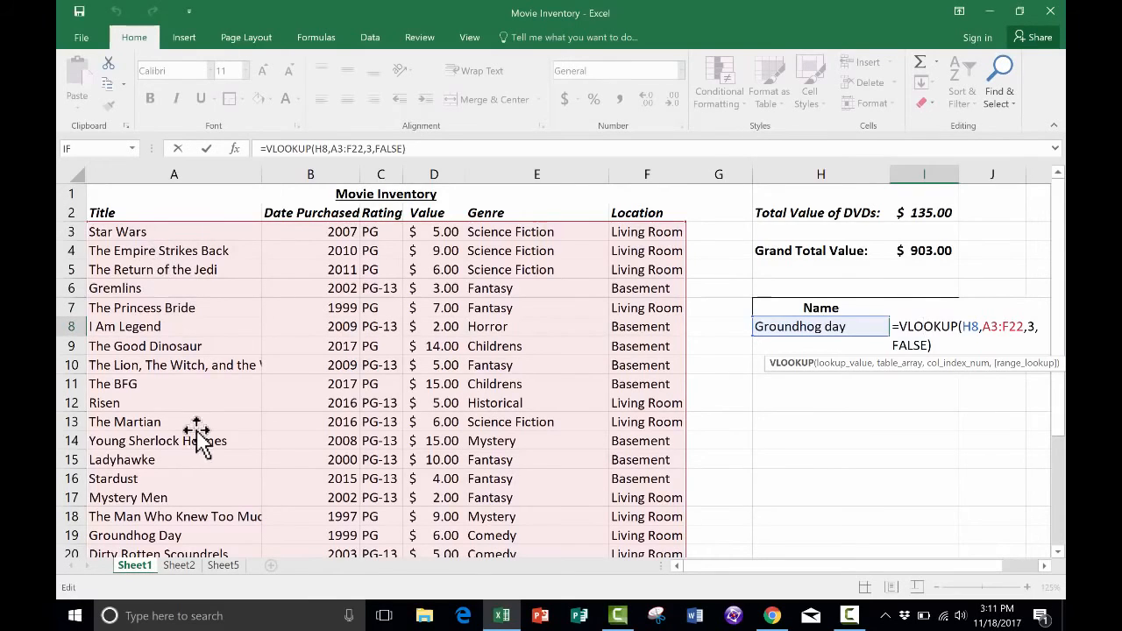
scroll(197, 430, down, 1)
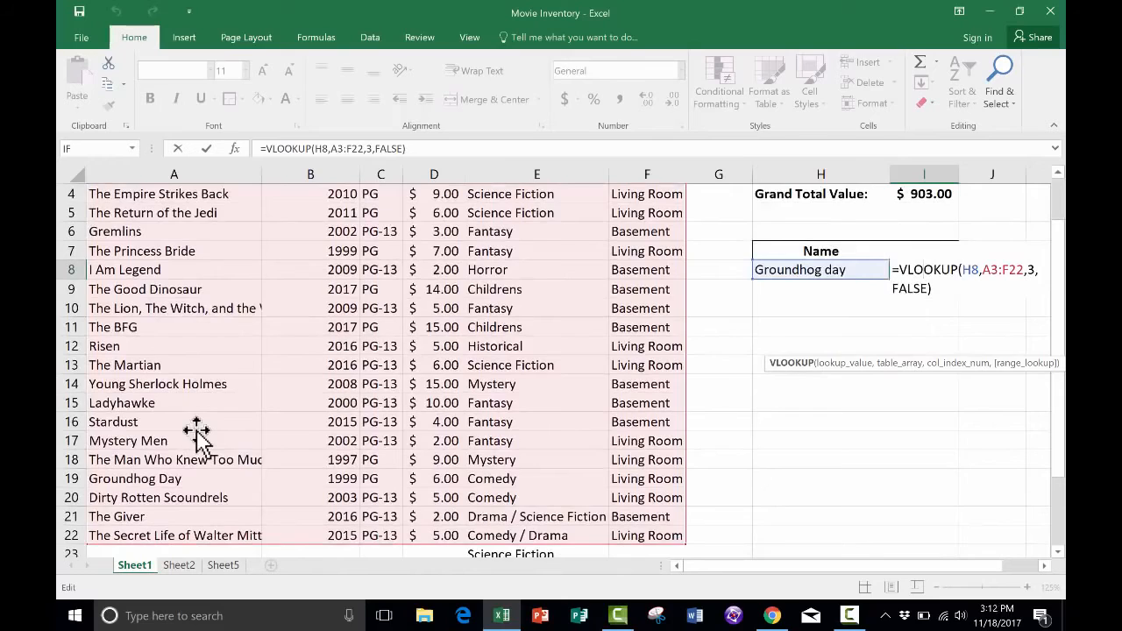
scroll(196, 430, up, 1)
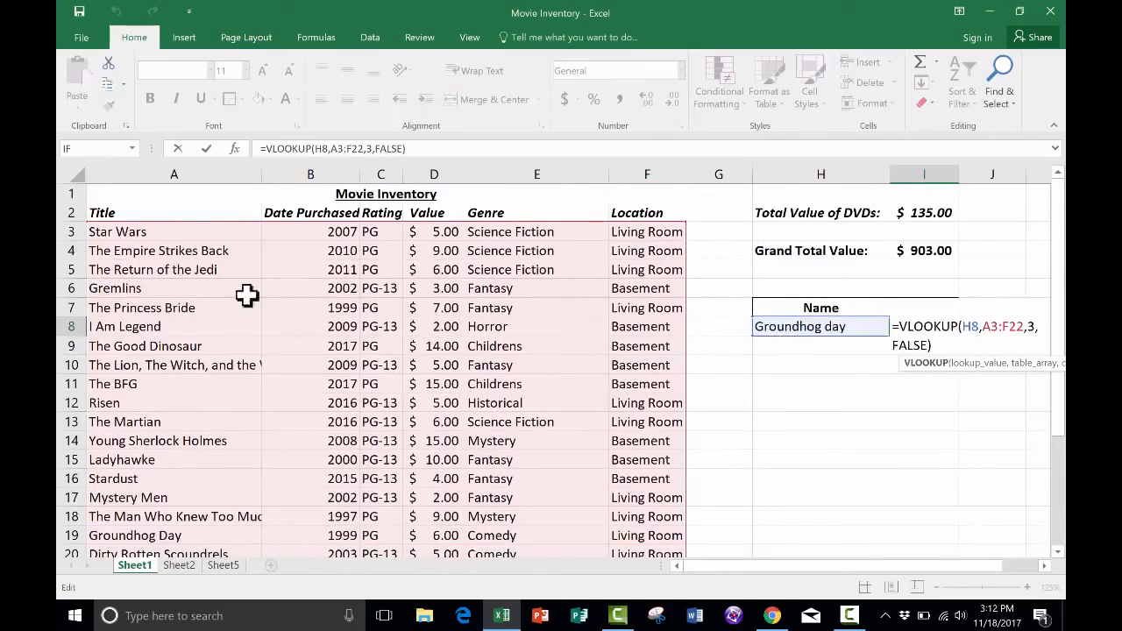